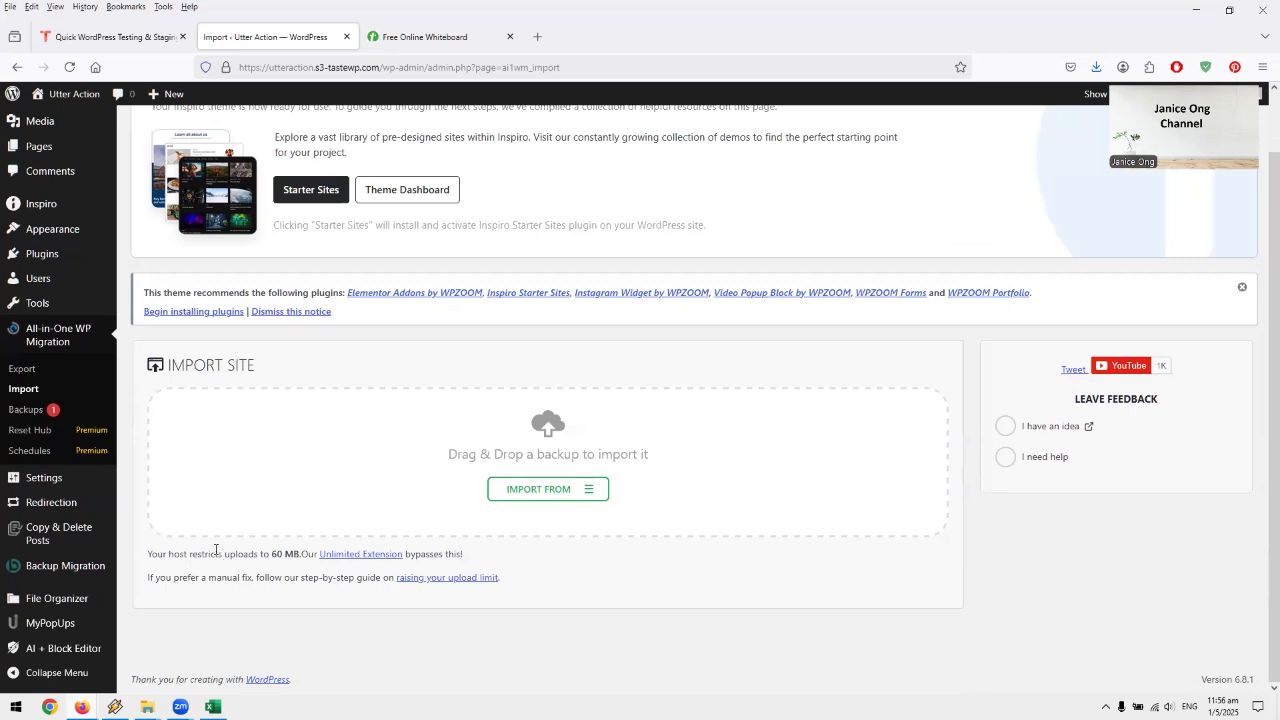
# - Highlight the 60 MB upload limit note on the All-in-One WP Migration Import page
pyautogui.moveTo(302, 553); pyautogui.dragTo(216, 553)
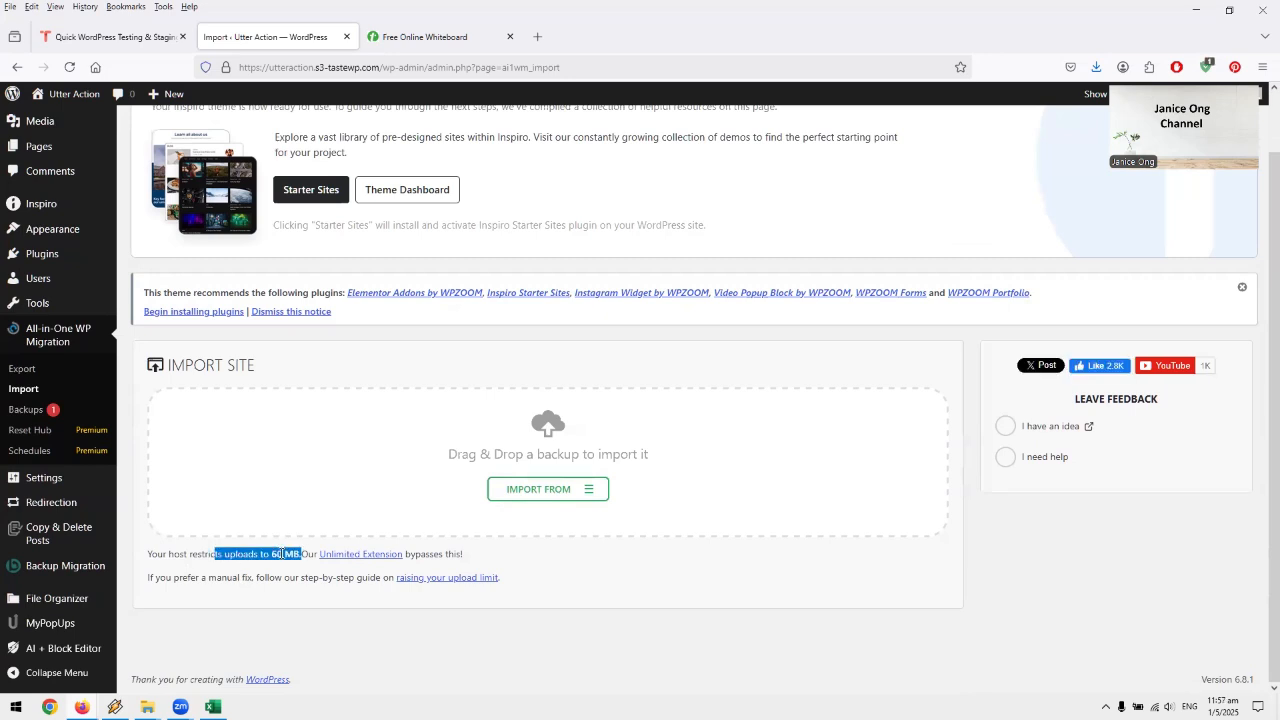
pyautogui.click(288, 565)
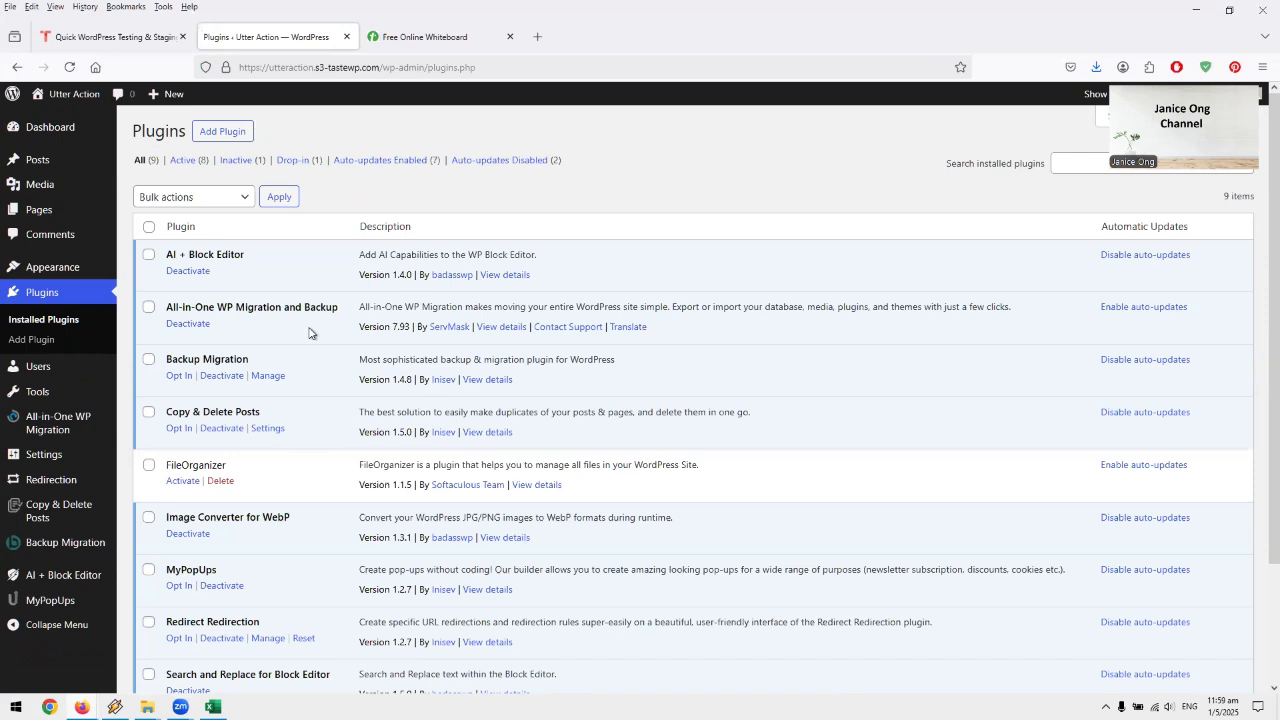
# - Note the plugin's 7.93 version, then return to the migration Import page via Export
pyautogui.moveTo(410, 328); pyautogui.dragTo(360, 341)
pyautogui.click(58, 420)
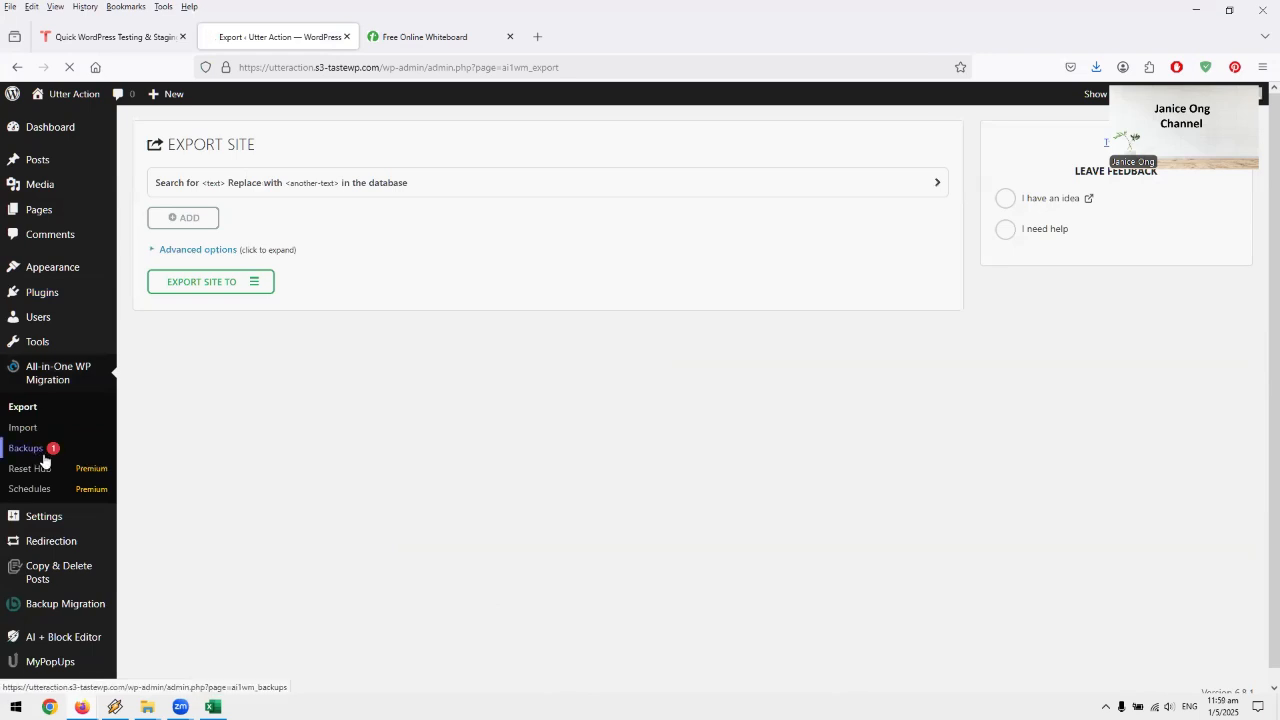
pyautogui.click(24, 427)
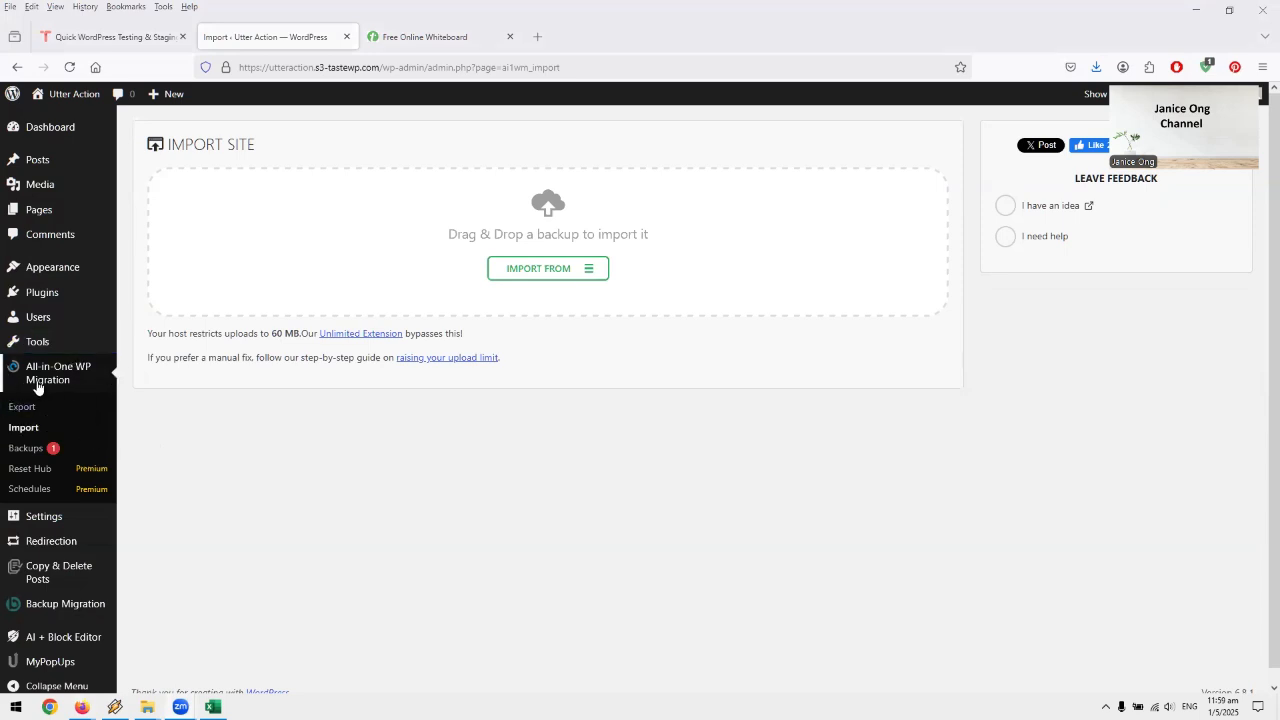
pyautogui.moveTo(42, 292)
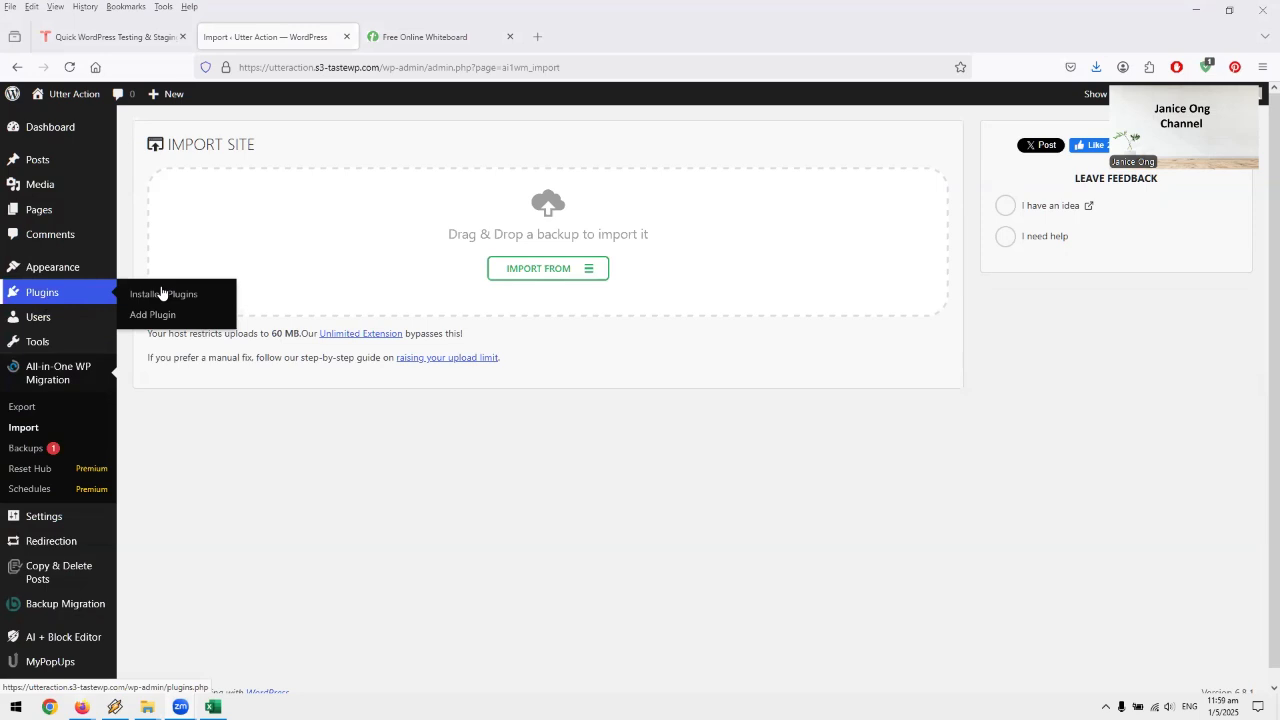
# - Deactivate and delete All-in-One WP Migration and Backup from Installed Plugins
pyautogui.click(164, 294)
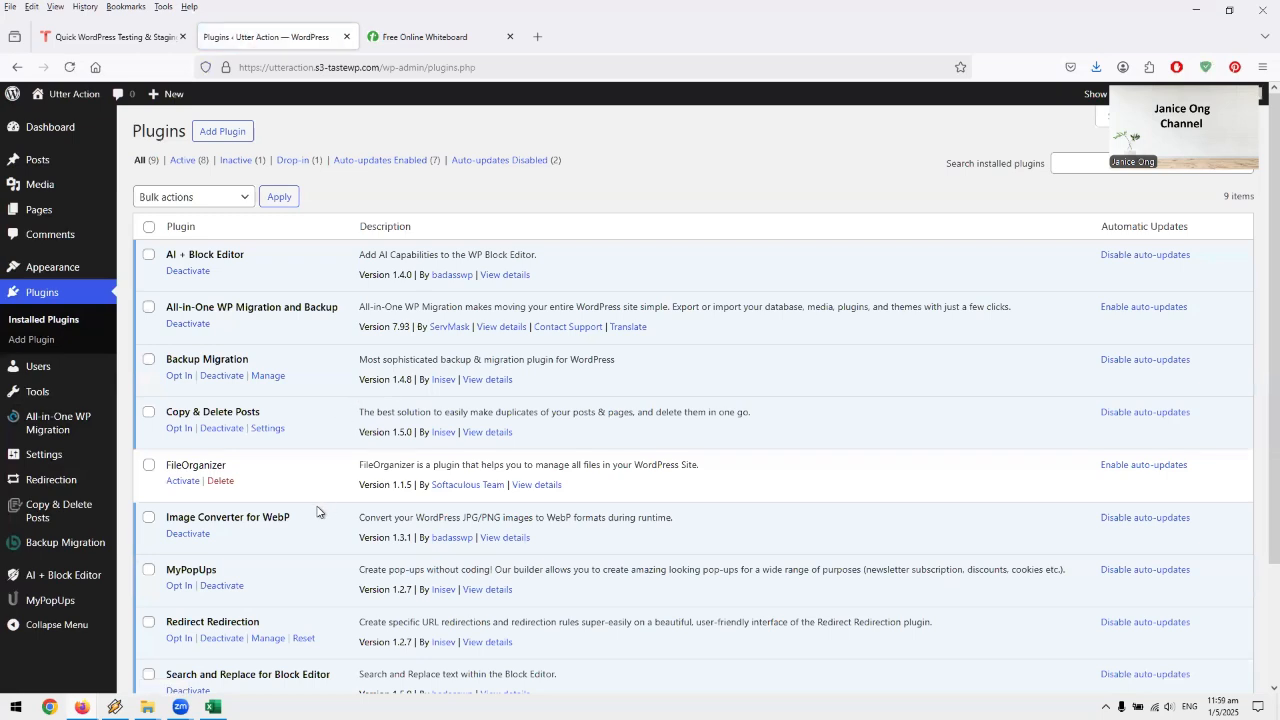
pyautogui.click(190, 324)
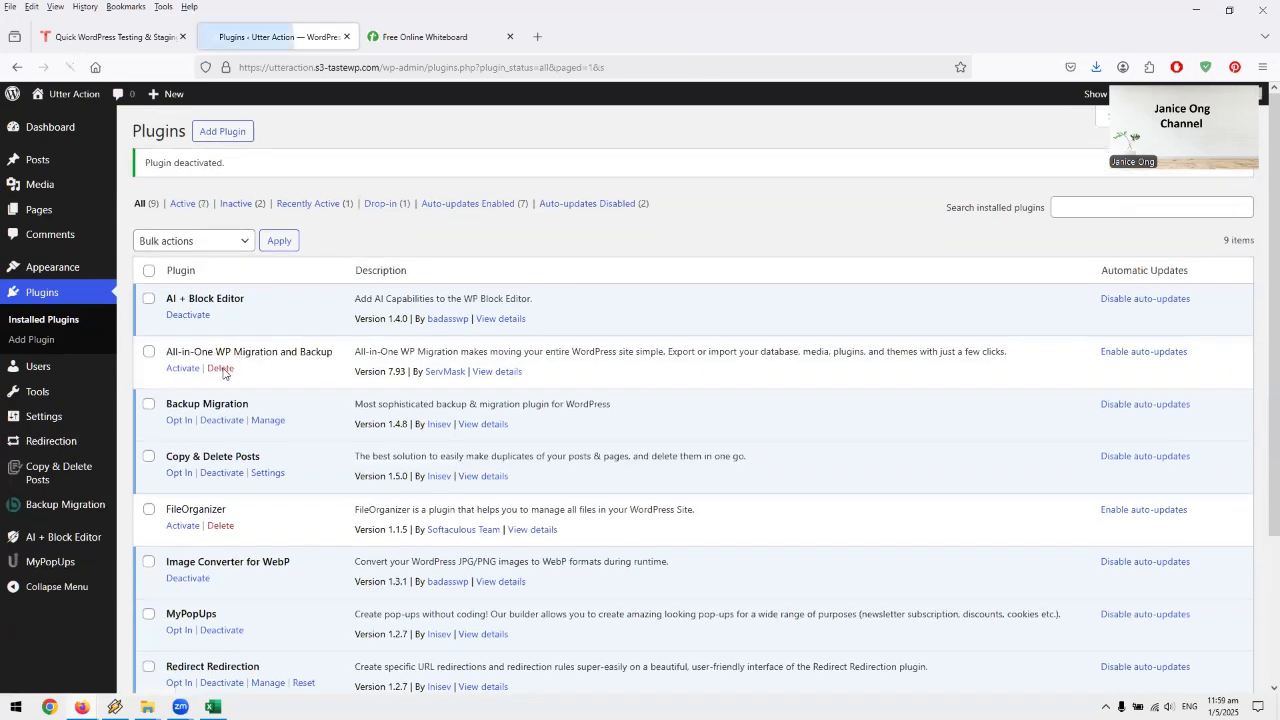
pyautogui.click(221, 367)
pyautogui.click(682, 416)
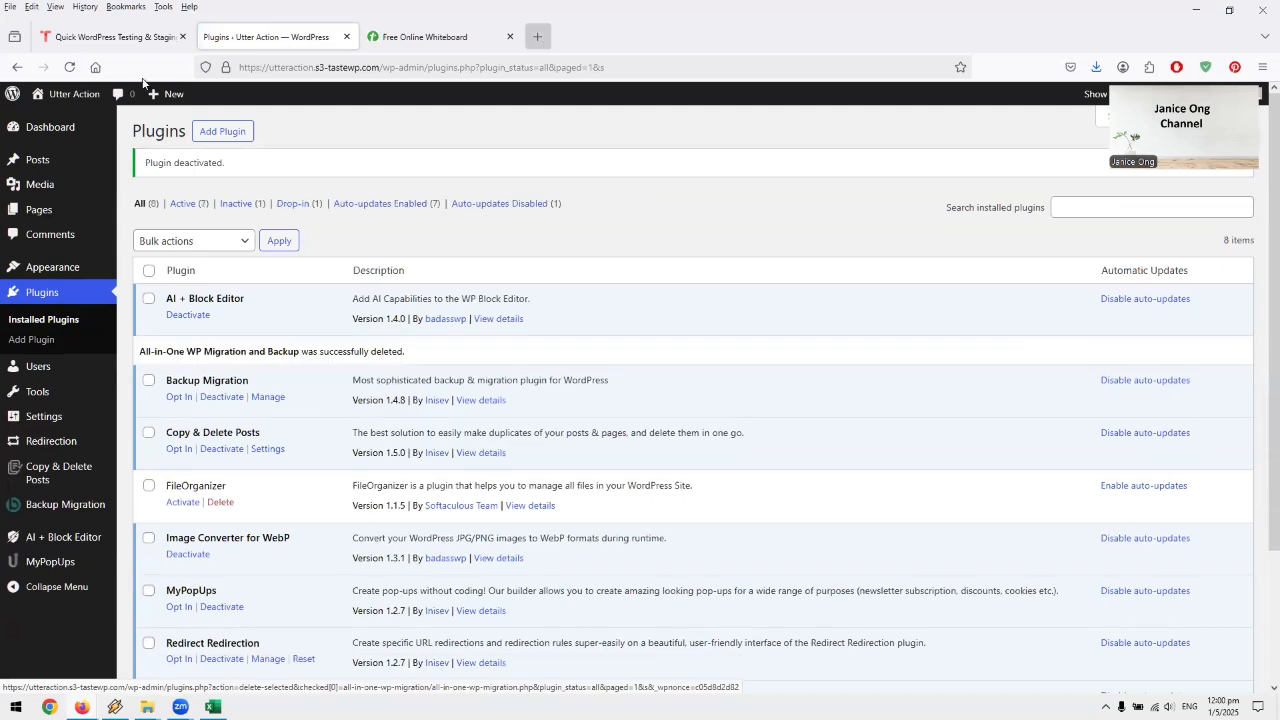
# - Start a new browser tab on the Google home page
pyautogui.hotkey('ctrl', 't')
pyautogui.click(96, 67)
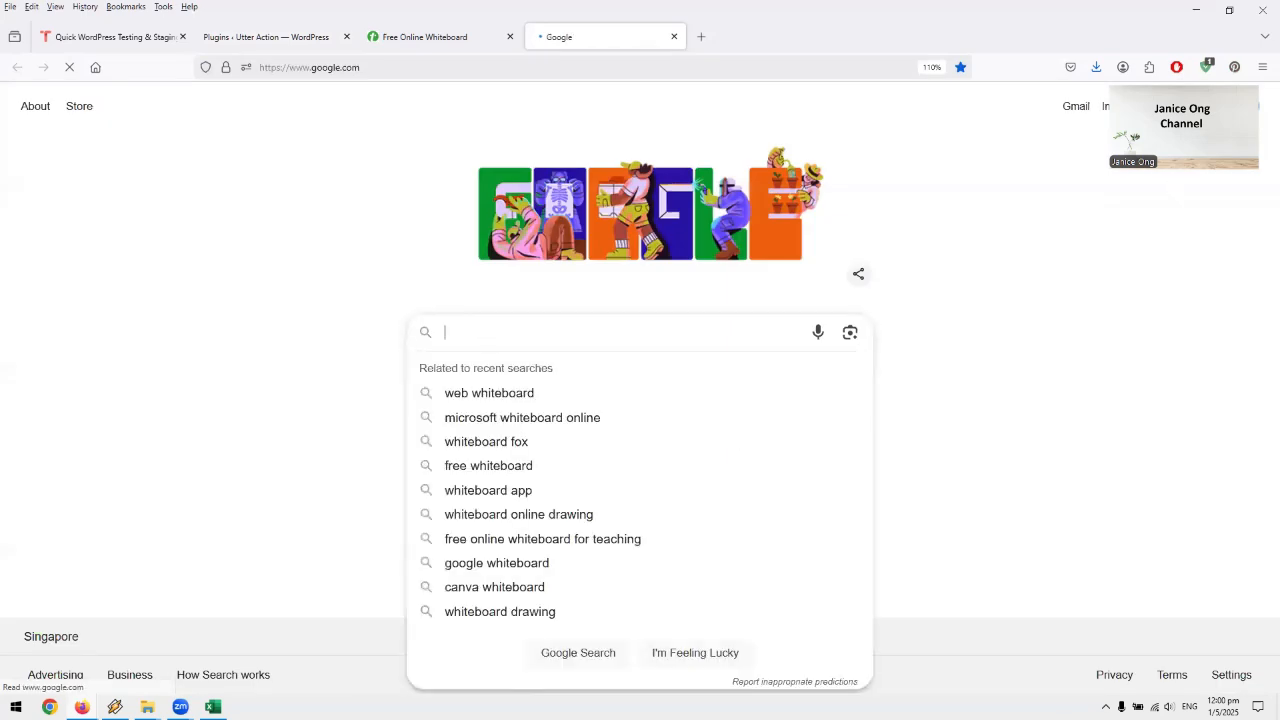
pyautogui.write('a')
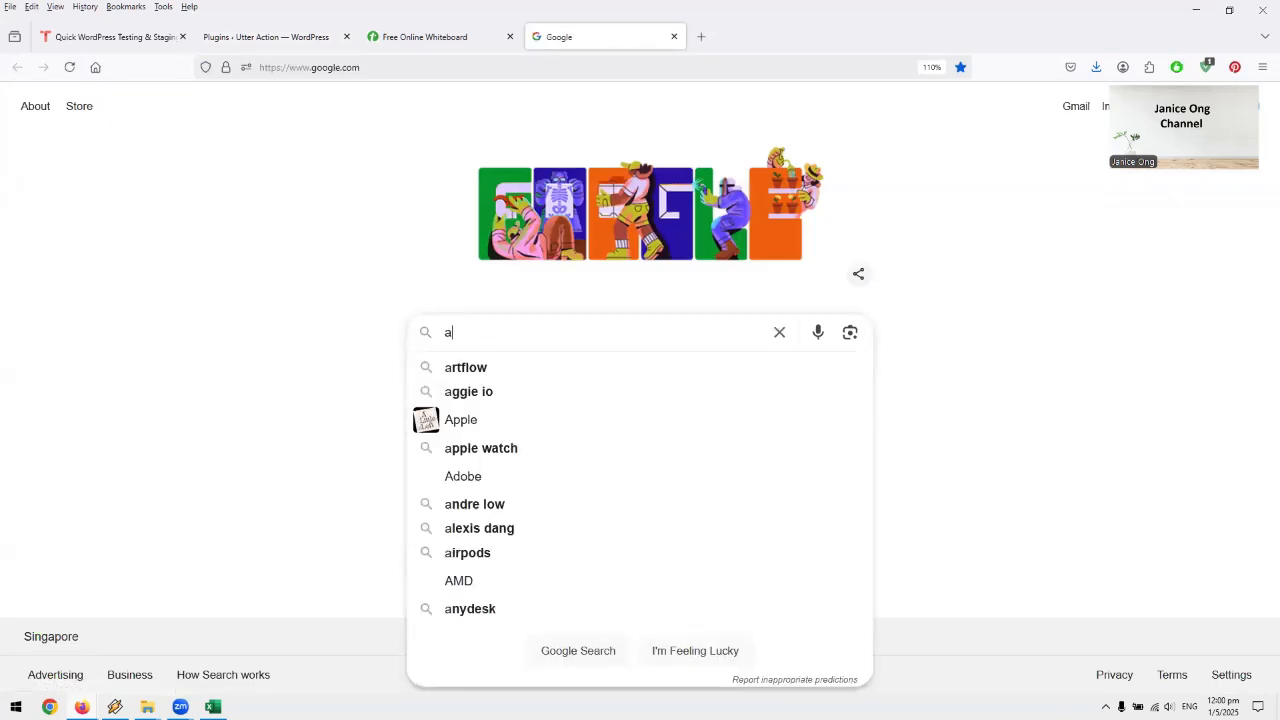
# - Search Google for 'all in one wp migration 6.7 download github'
pyautogui.press('BackSpace')
pyautogui.write('ll')
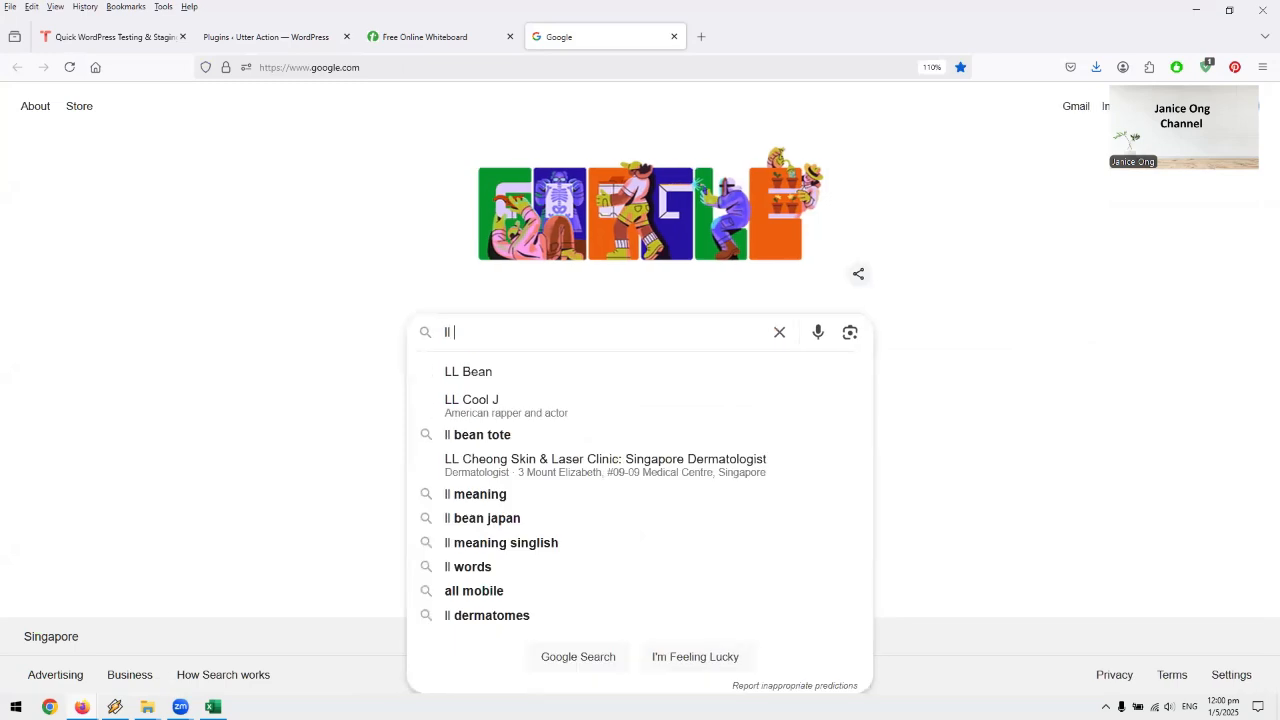
pyautogui.press('BackSpace')
pyautogui.press('BackSpace')
pyautogui.press('BackSpace')
pyautogui.write('all i')
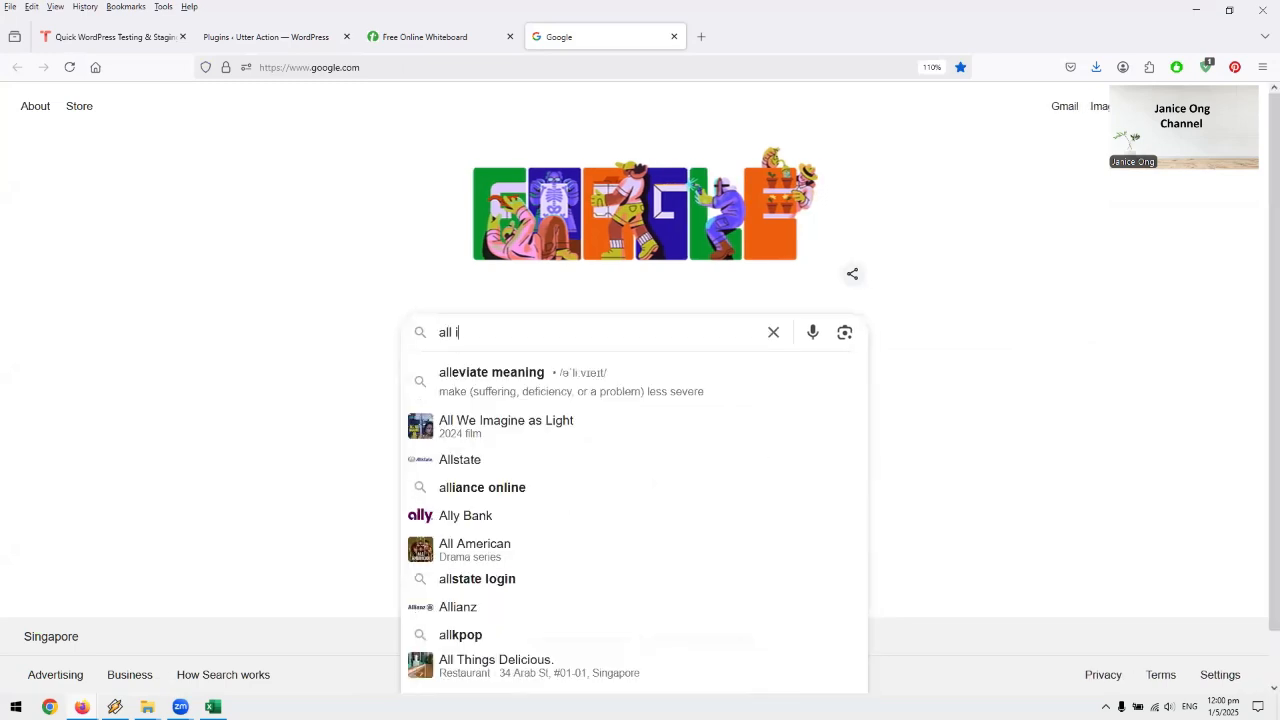
pyautogui.write('n on')
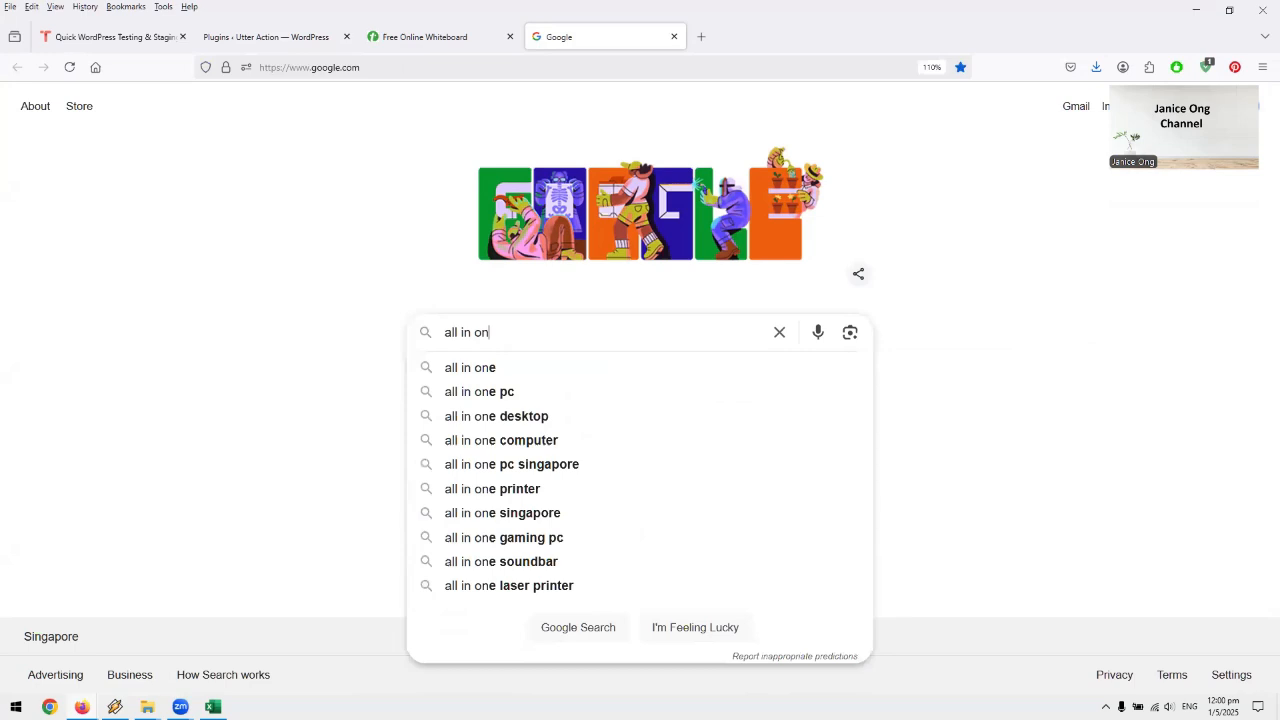
pyautogui.write(' wp')
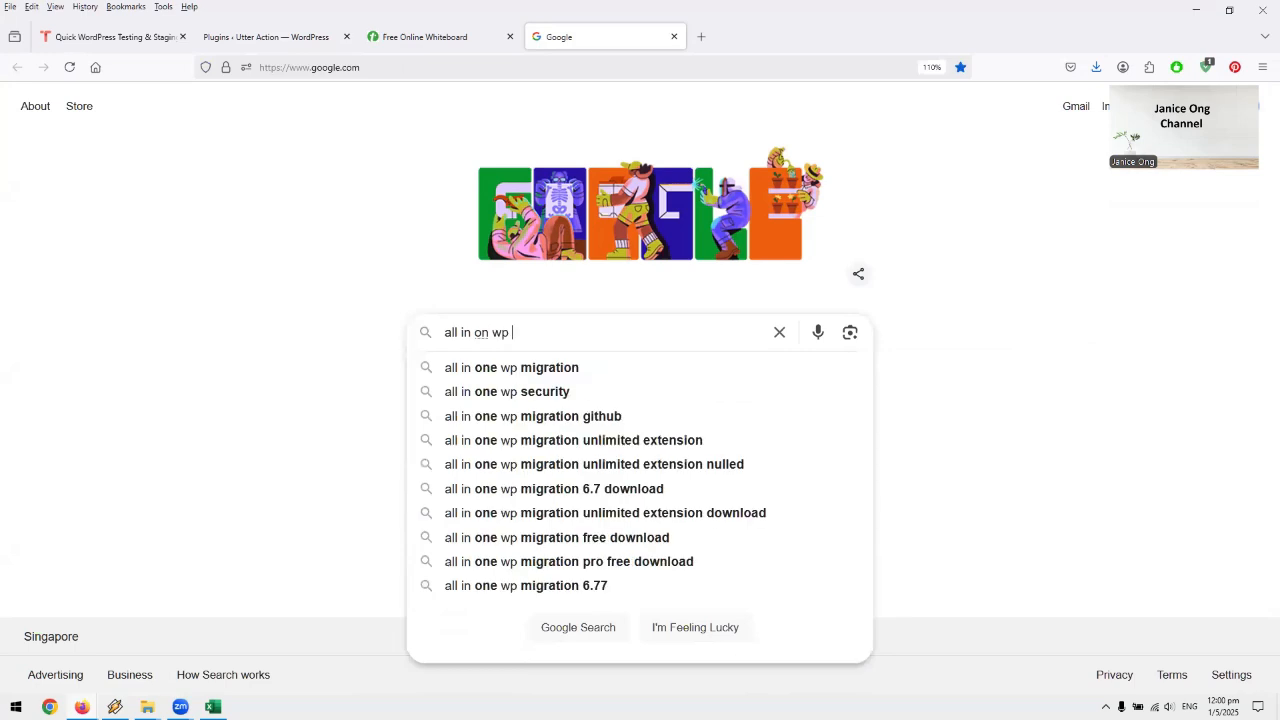
pyautogui.press('Down')
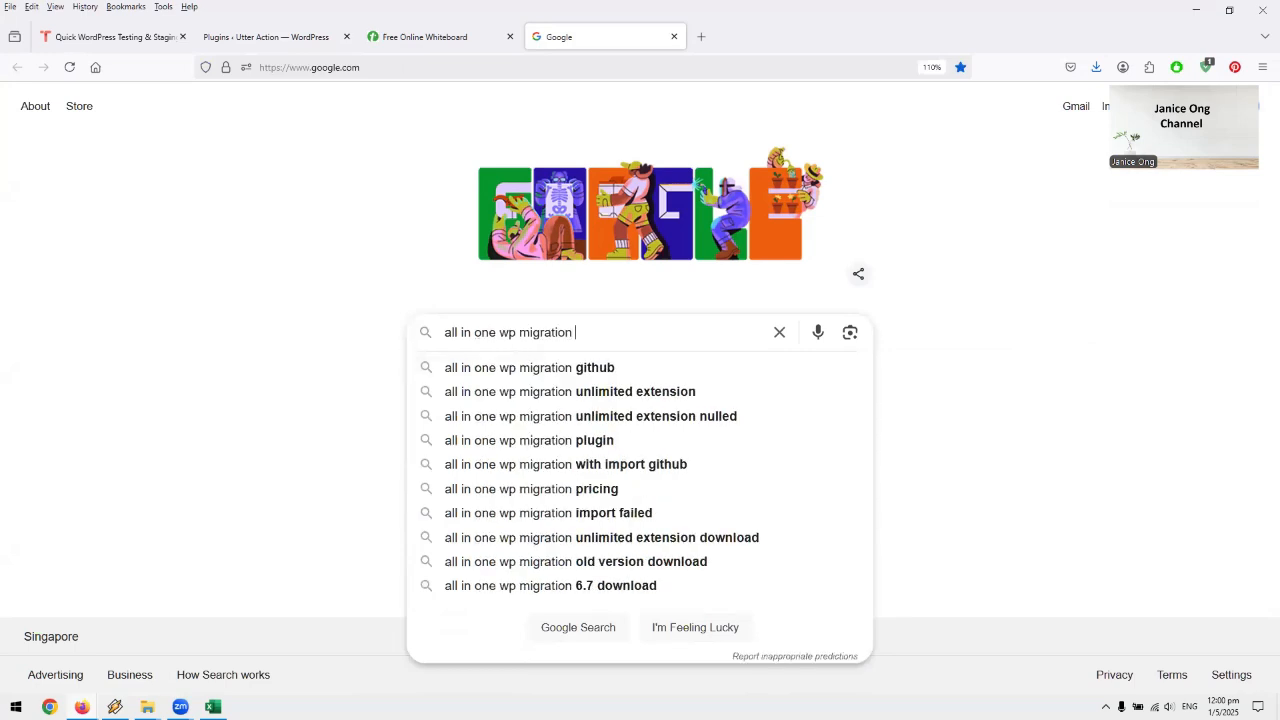
pyautogui.write('6.')
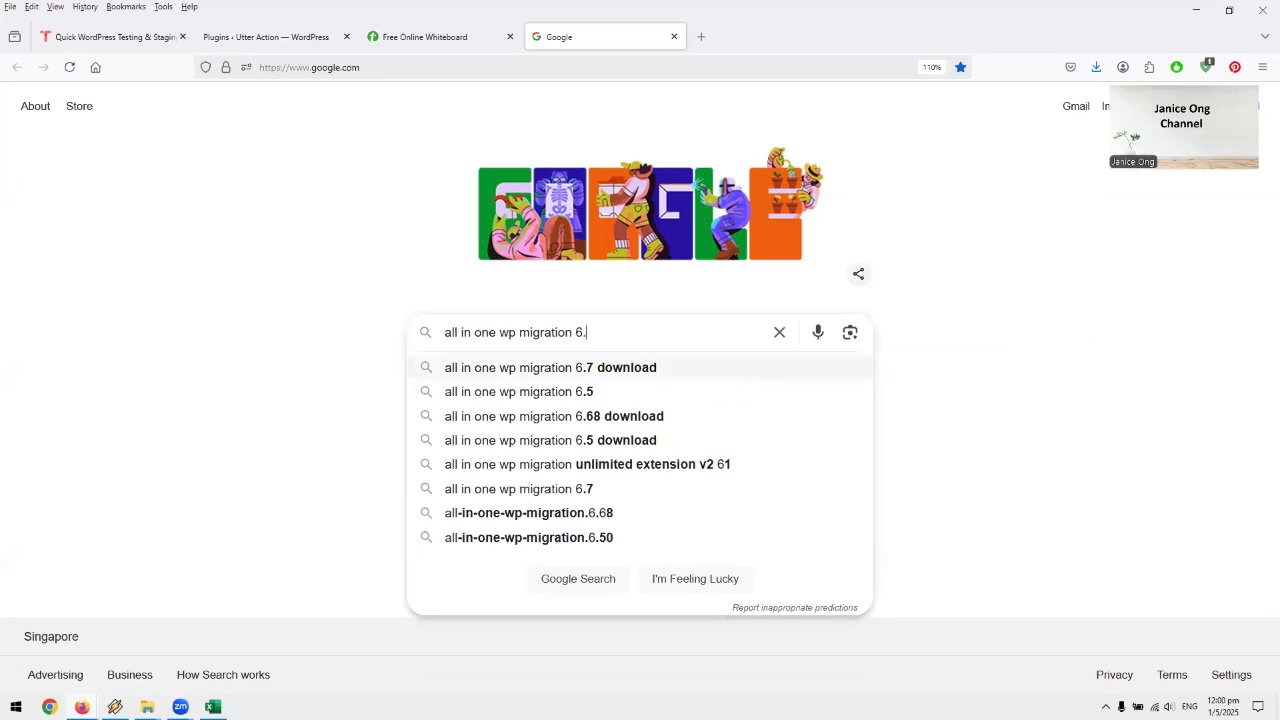
pyautogui.write('7 git')
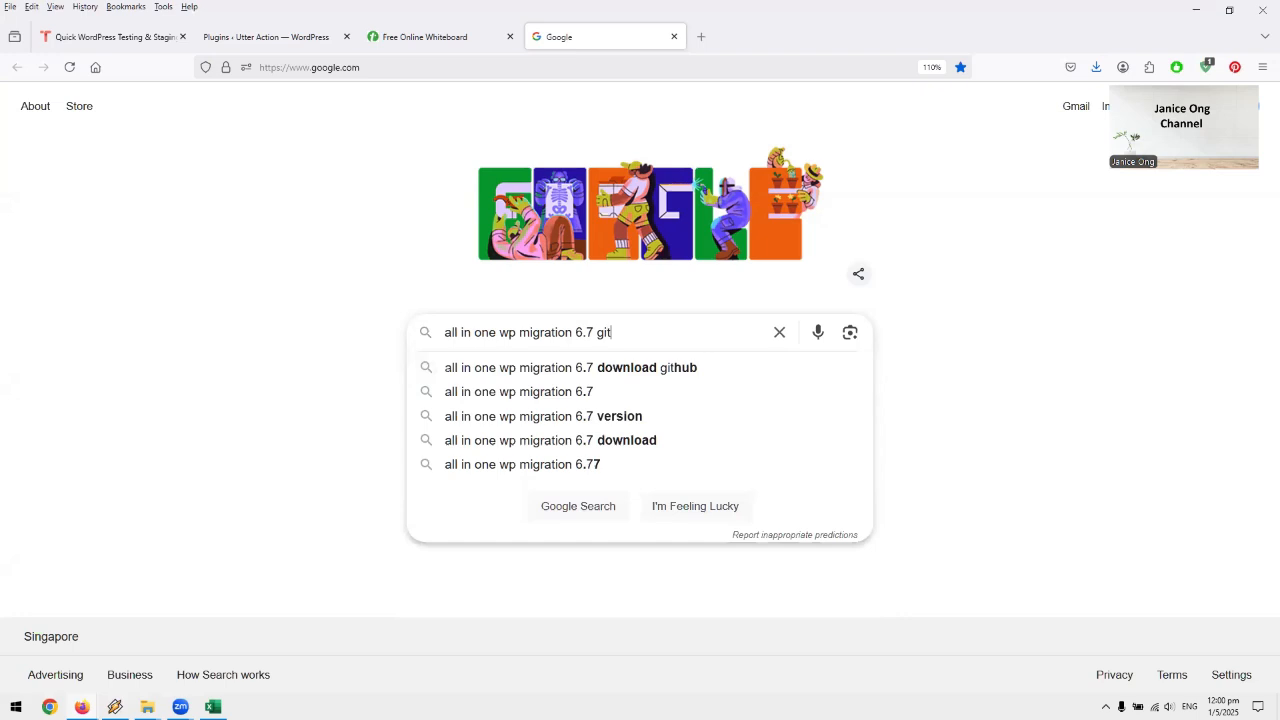
pyautogui.click(646, 367)
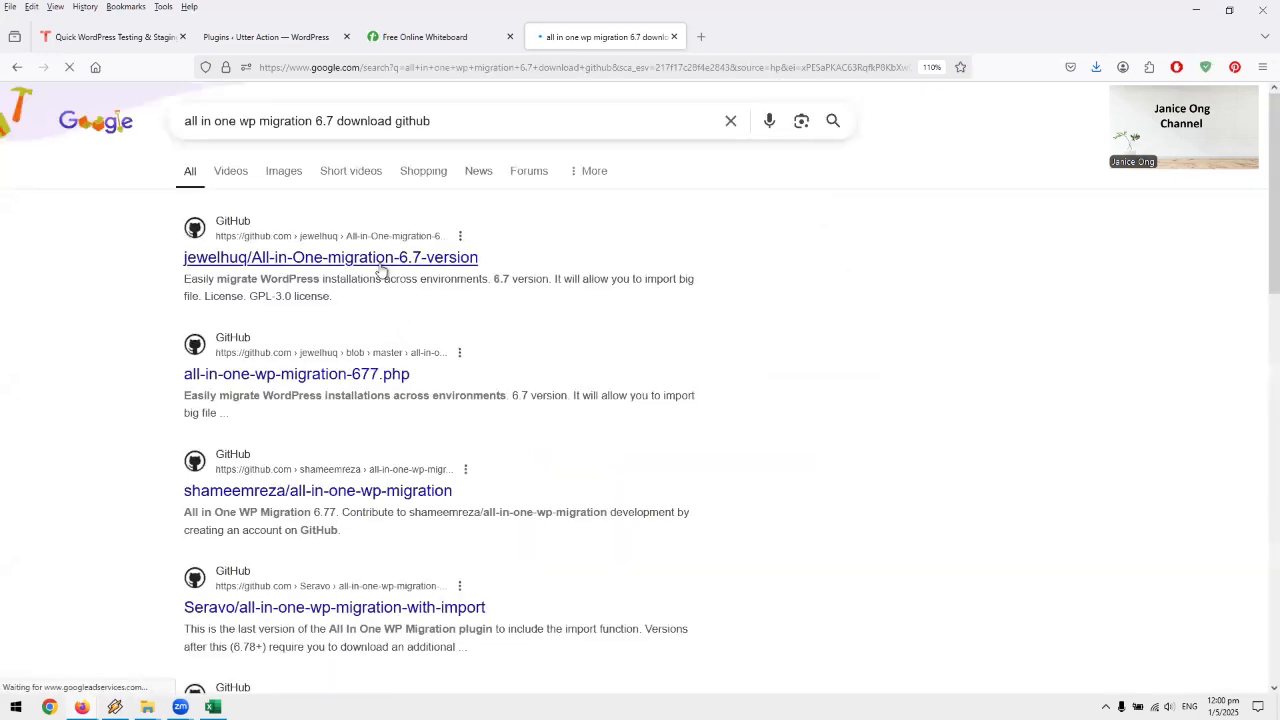
# - Download the All-in-One-migration-6.7-version GitHub repository as a ZIP and return to WordPress Plugins
pyautogui.click(382, 258)
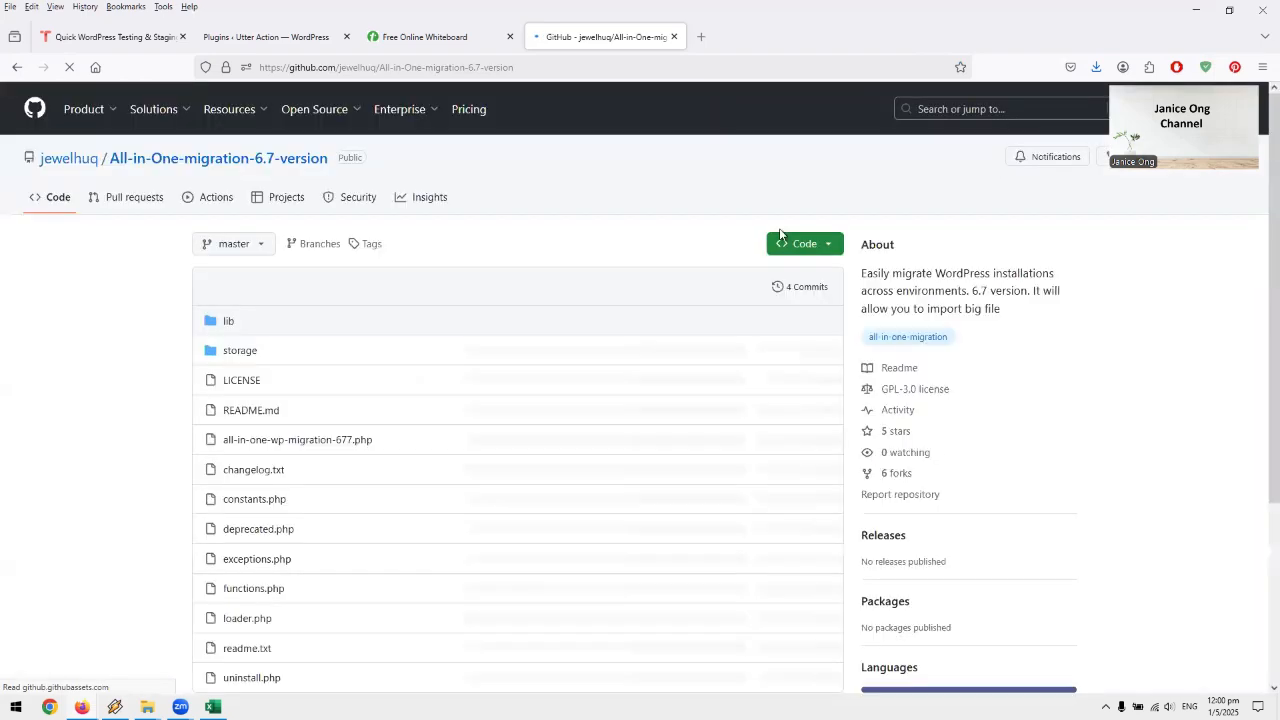
pyautogui.click(804, 243)
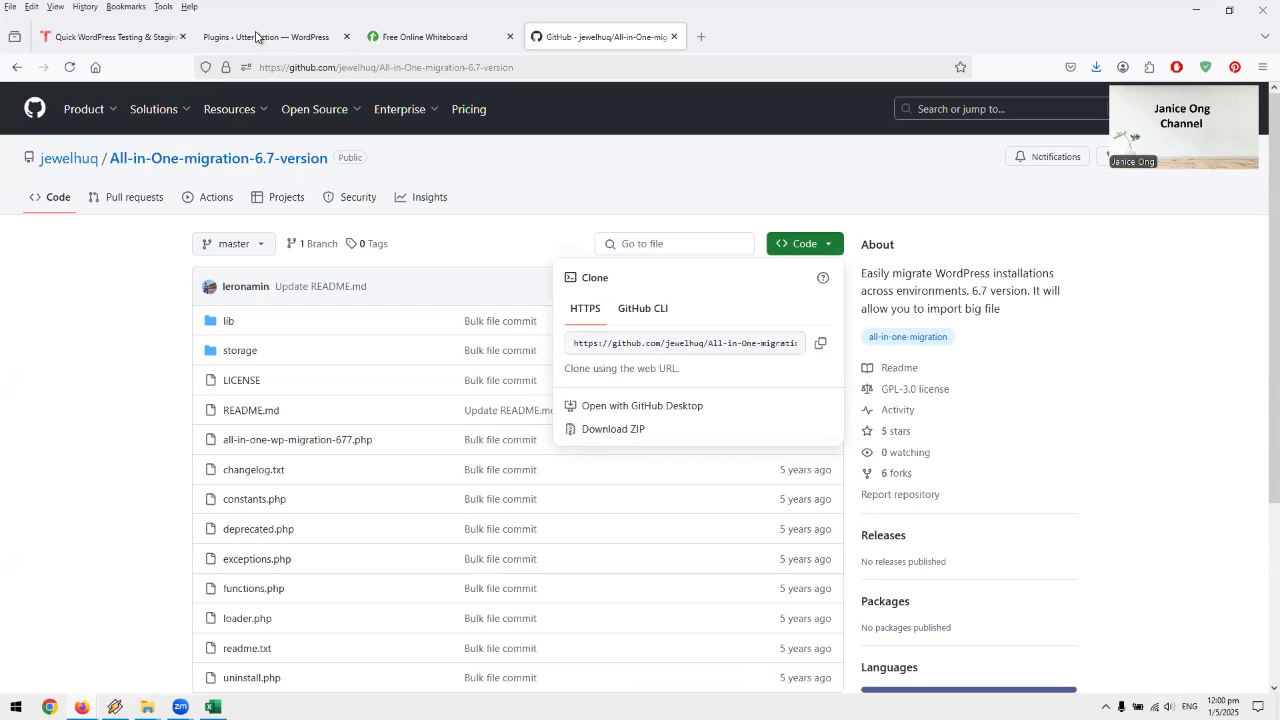
pyautogui.click(603, 425)
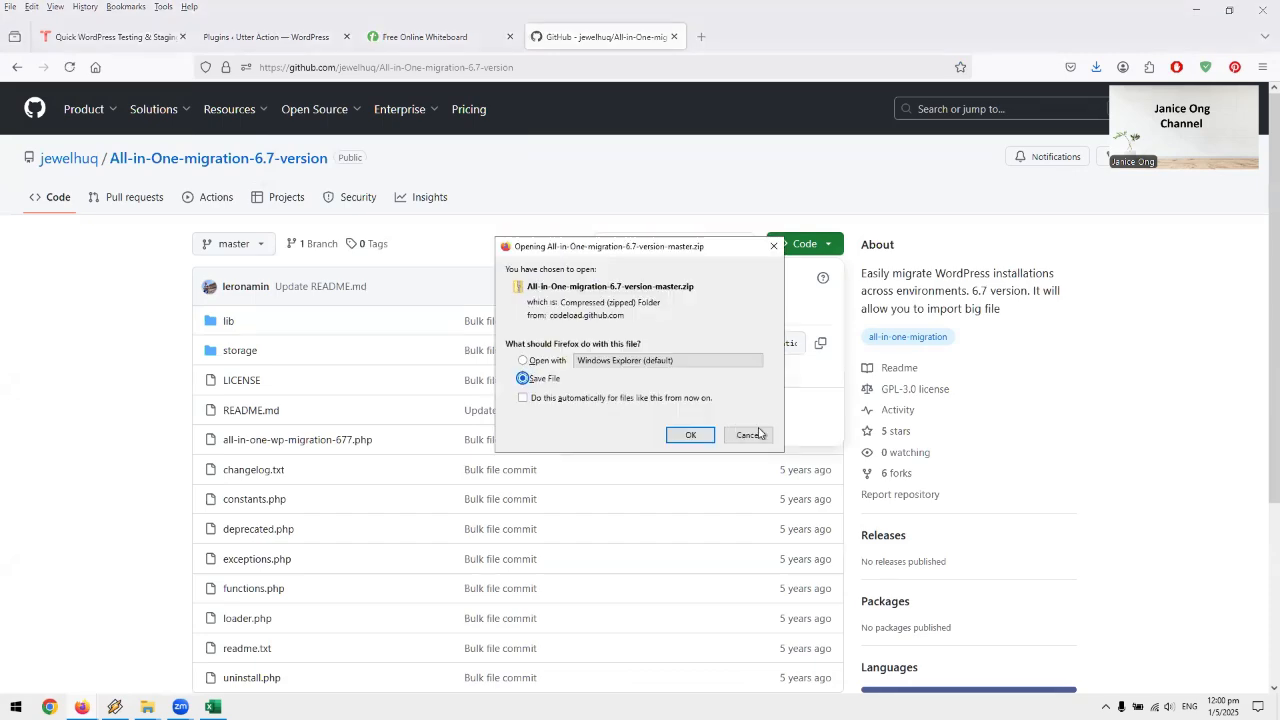
pyautogui.click(751, 434)
pyautogui.click(280, 42)
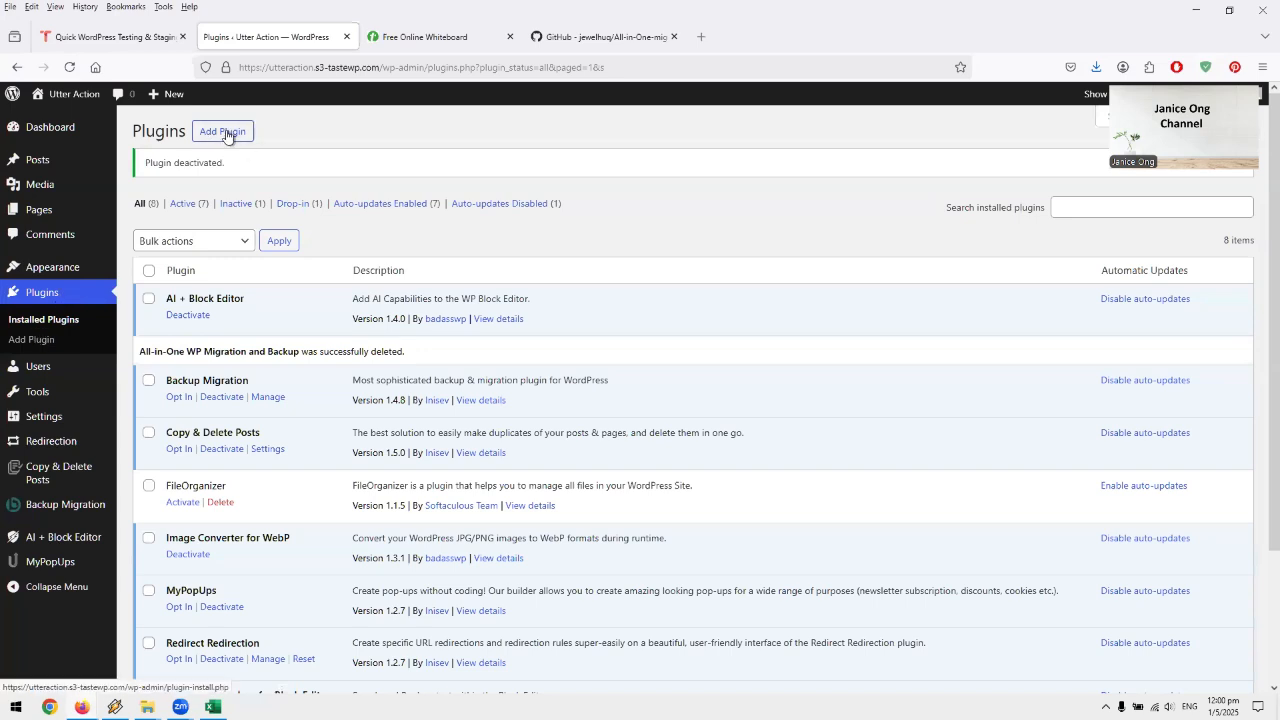
# - Upload the downloaded ZIP, install All-in-One WP Migration 6.77 and activate it
pyautogui.click(228, 137)
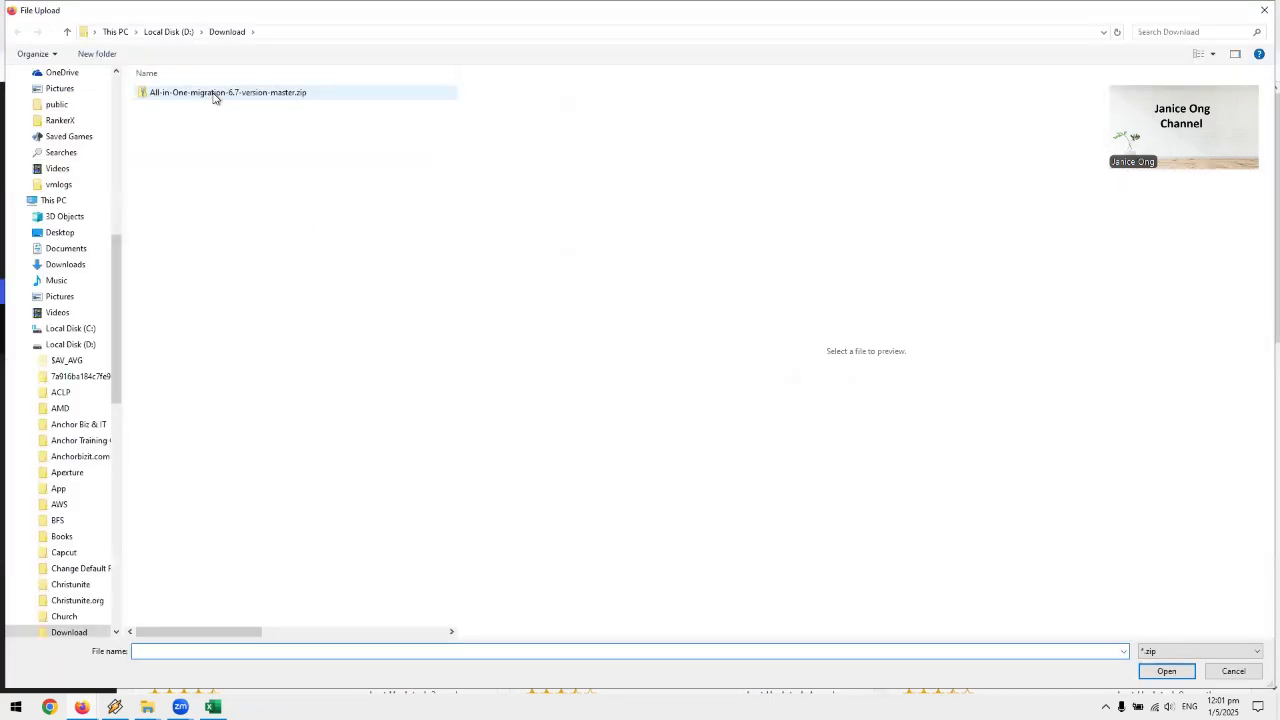
pyautogui.press('Escape')
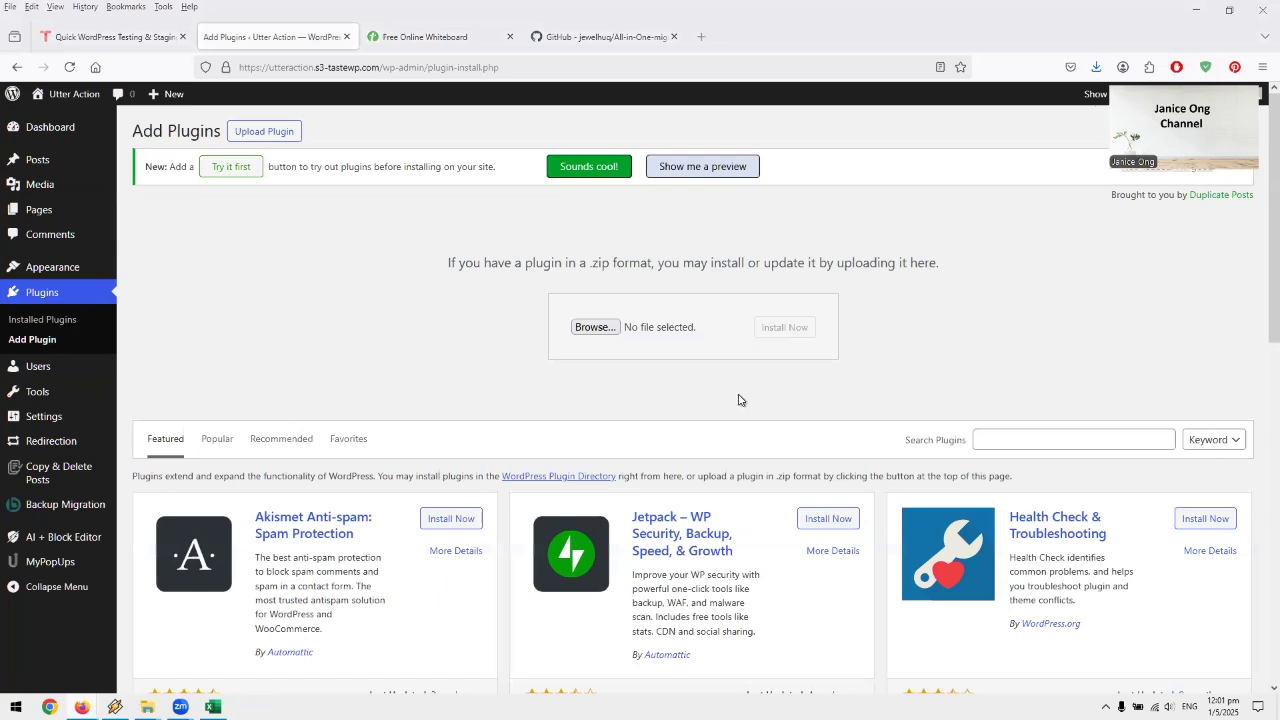
pyautogui.click(821, 327)
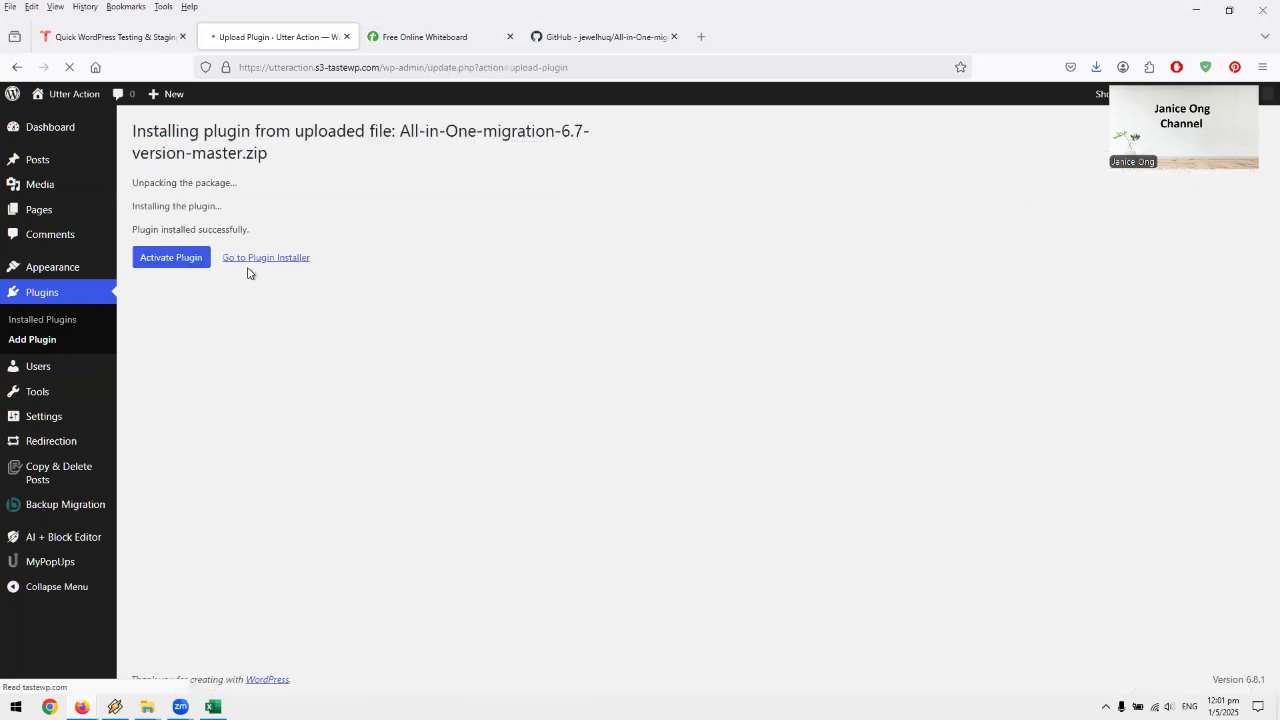
pyautogui.press('Return')
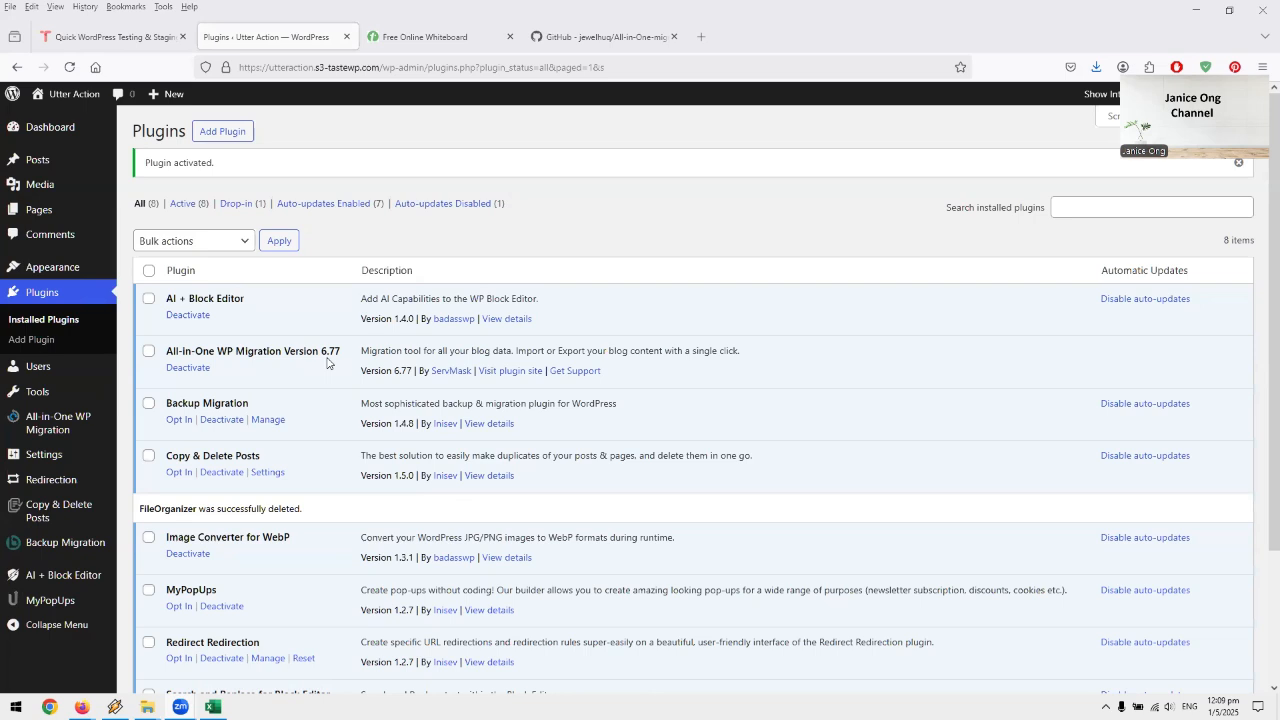
# - Install and activate the FileOrganizer plugin from Add Plugins
pyautogui.click(222, 131)
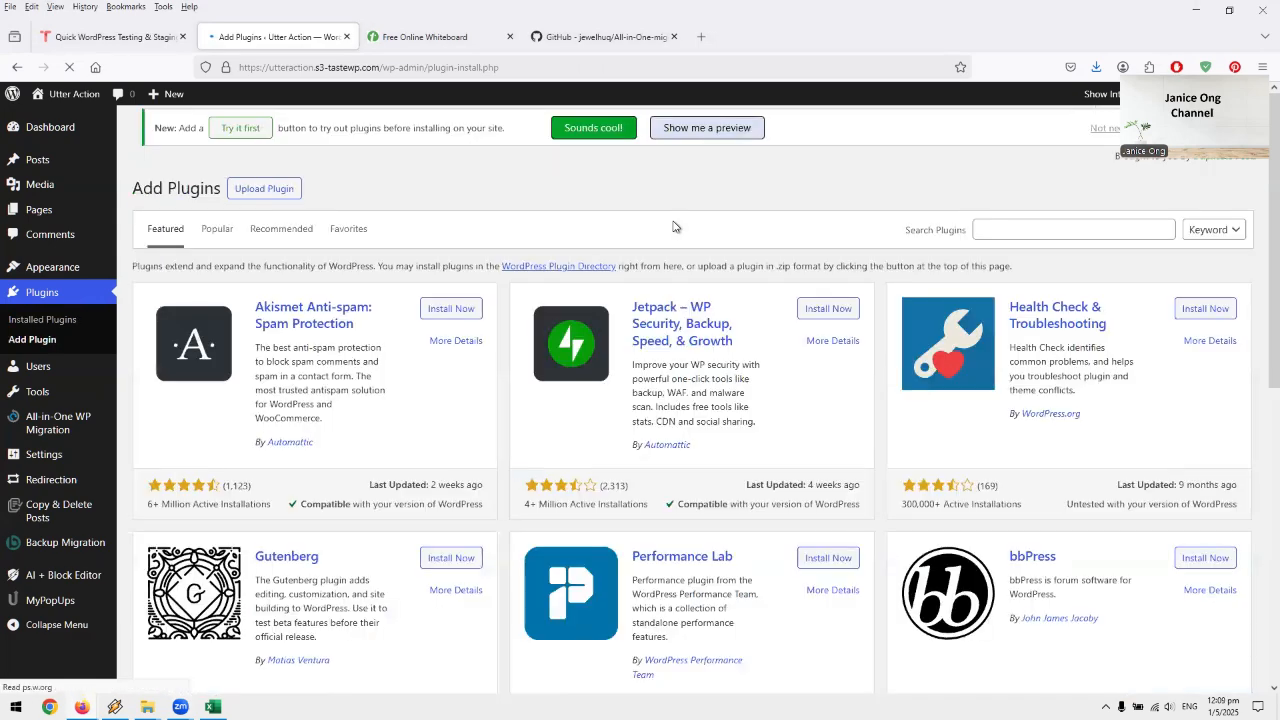
pyautogui.click(996, 230)
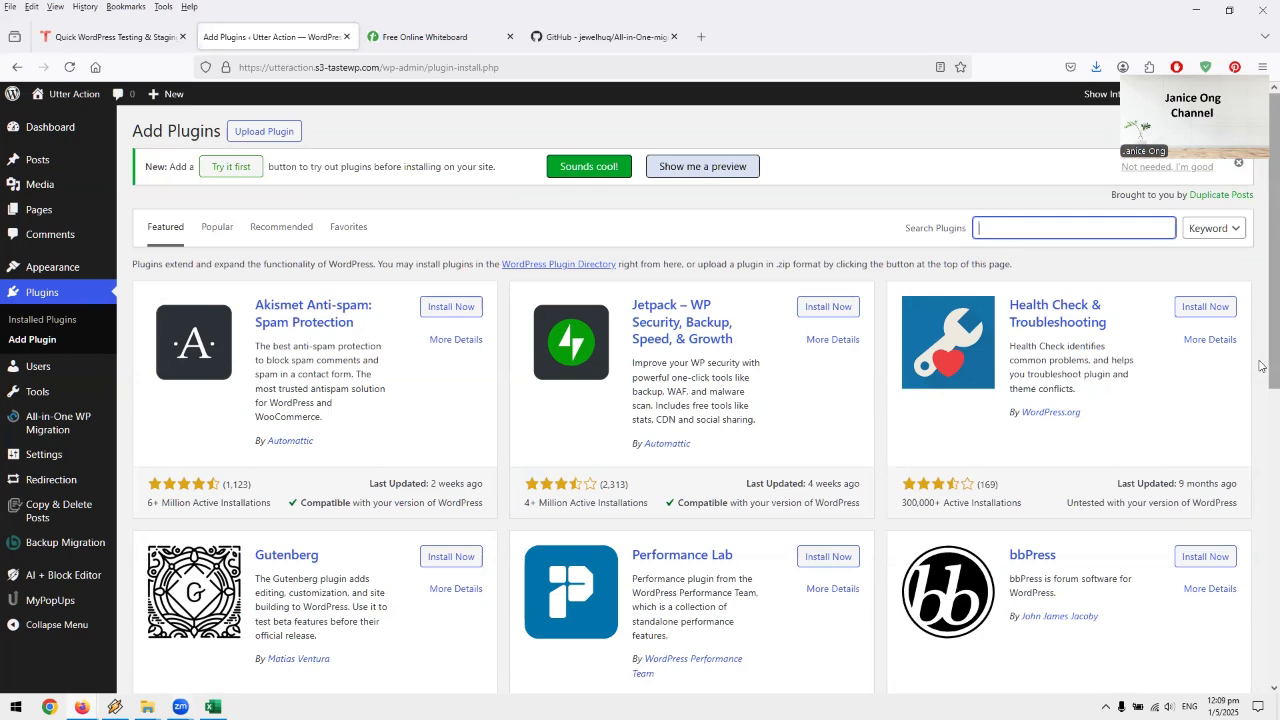
pyautogui.write('file ')
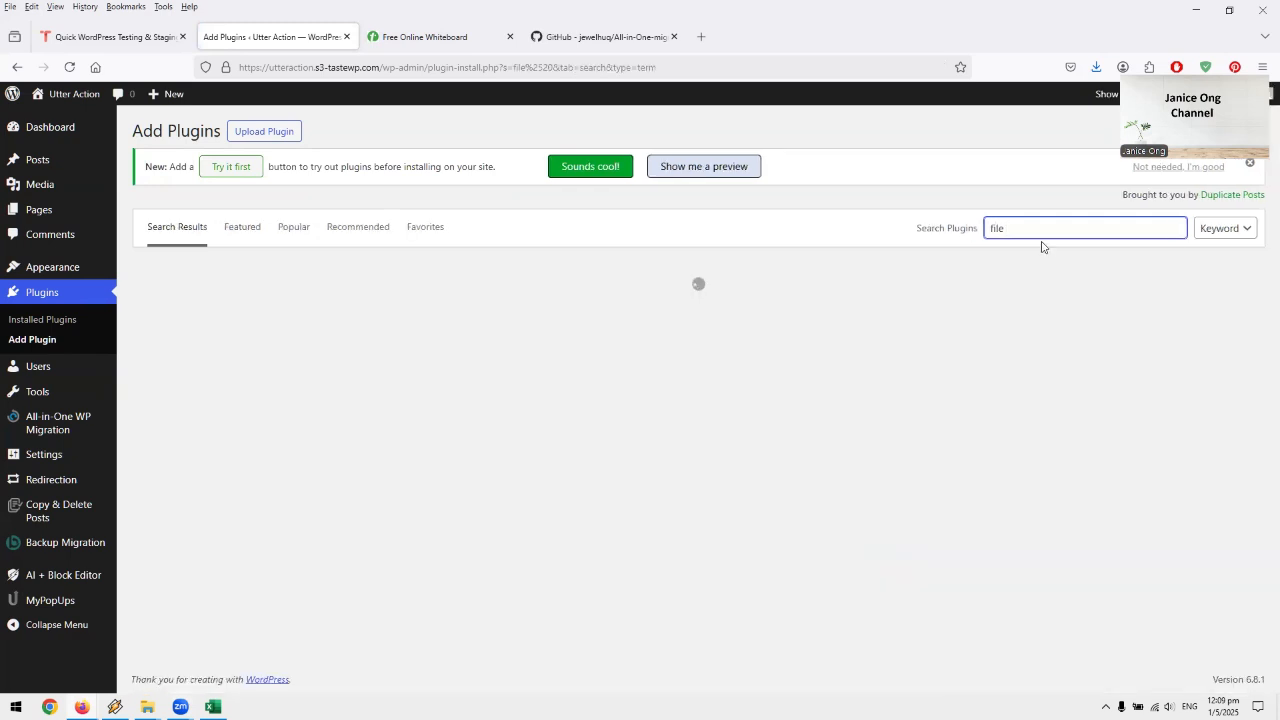
pyautogui.write('explore')
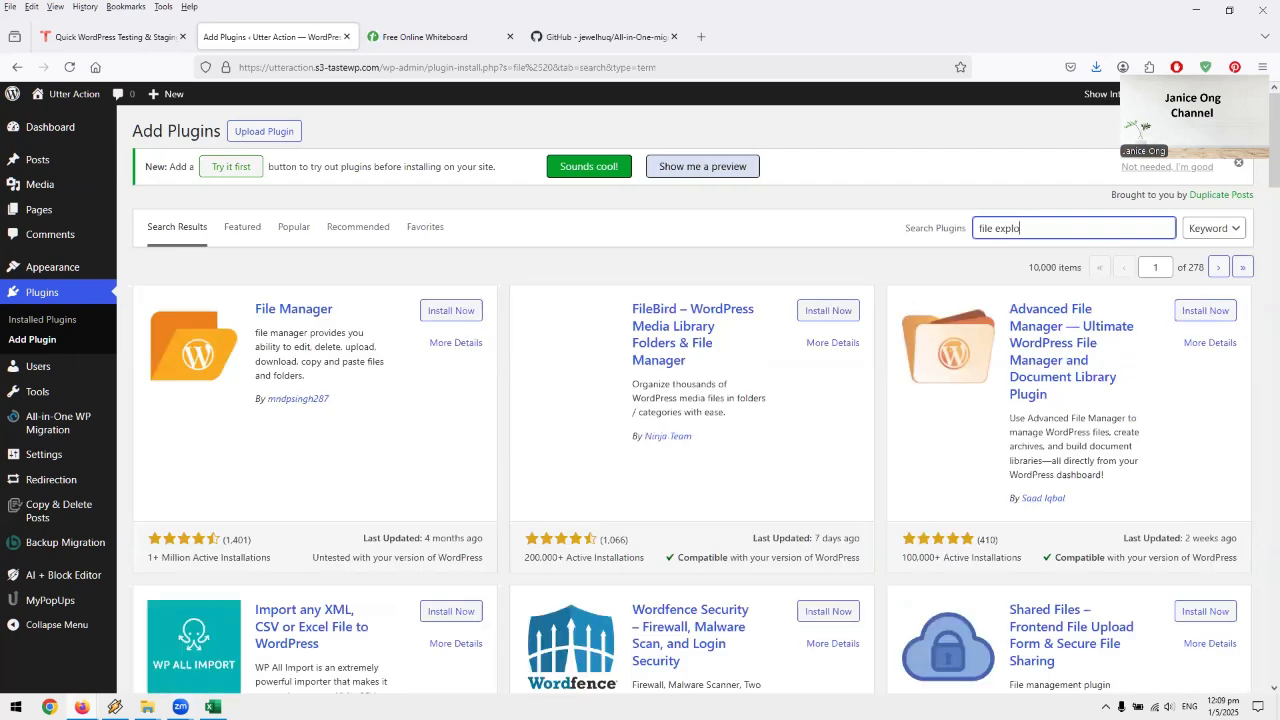
pyautogui.write('r')
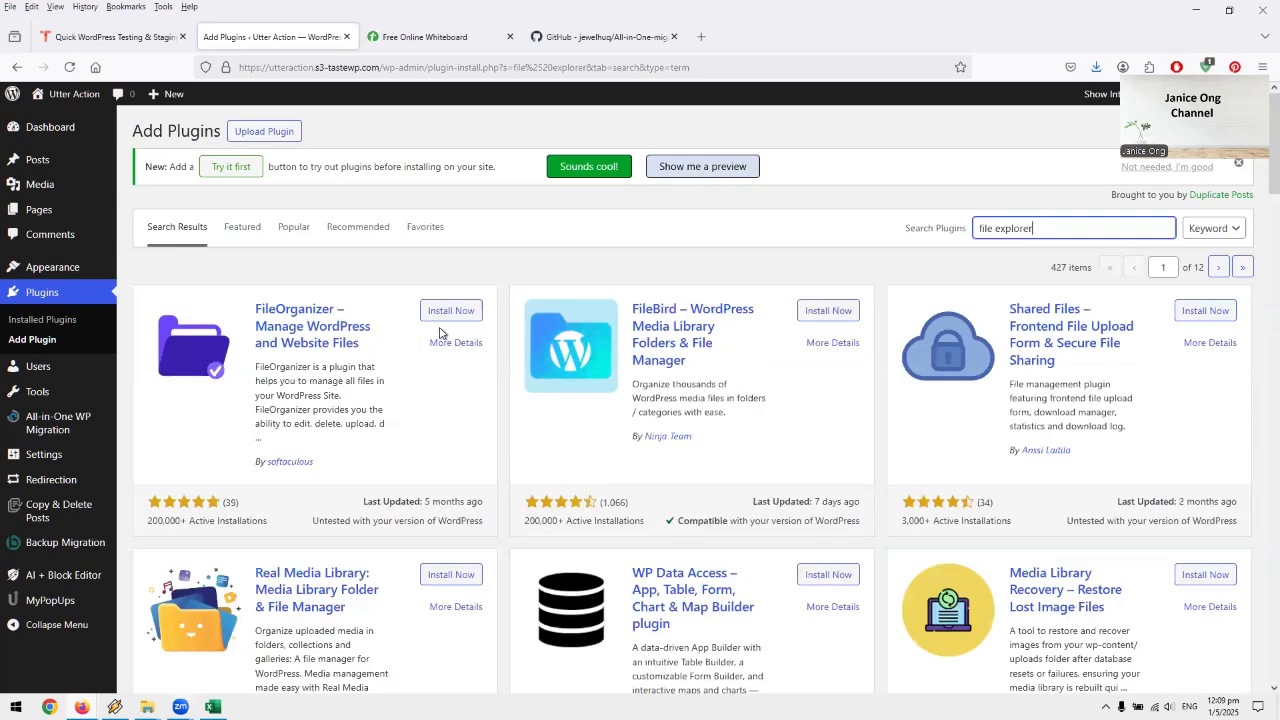
pyautogui.click(450, 310)
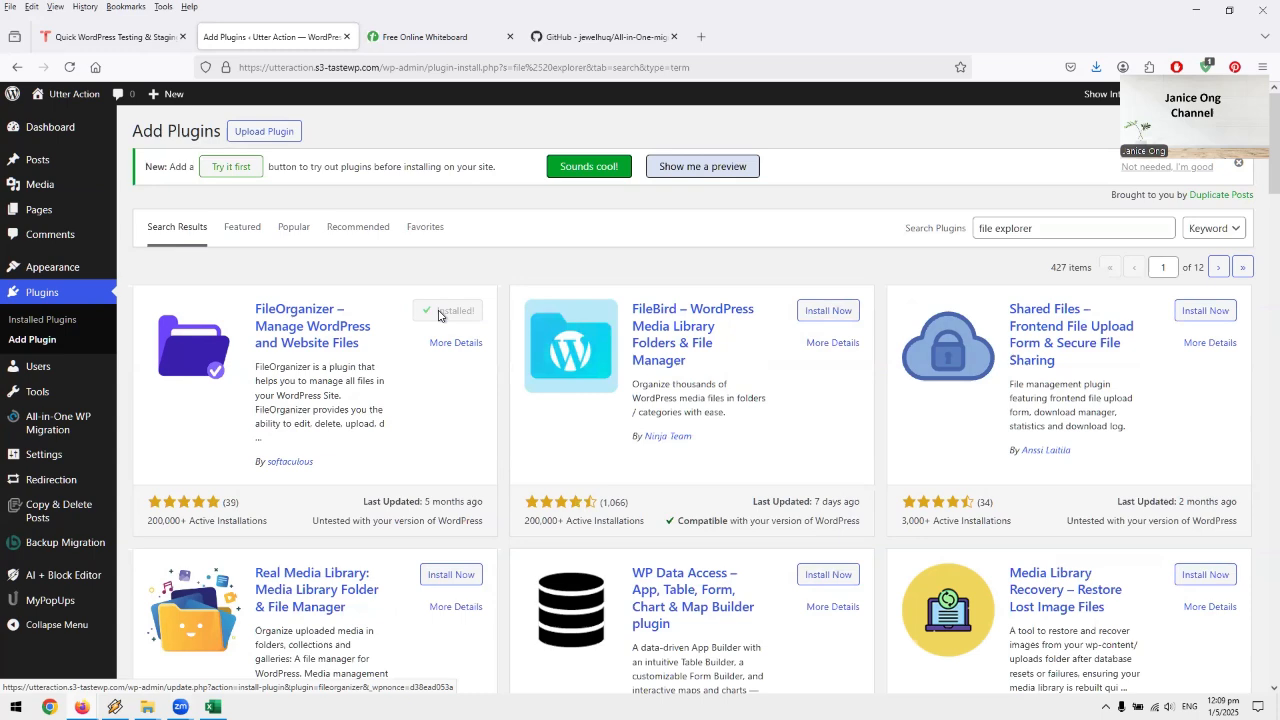
pyautogui.click(457, 310)
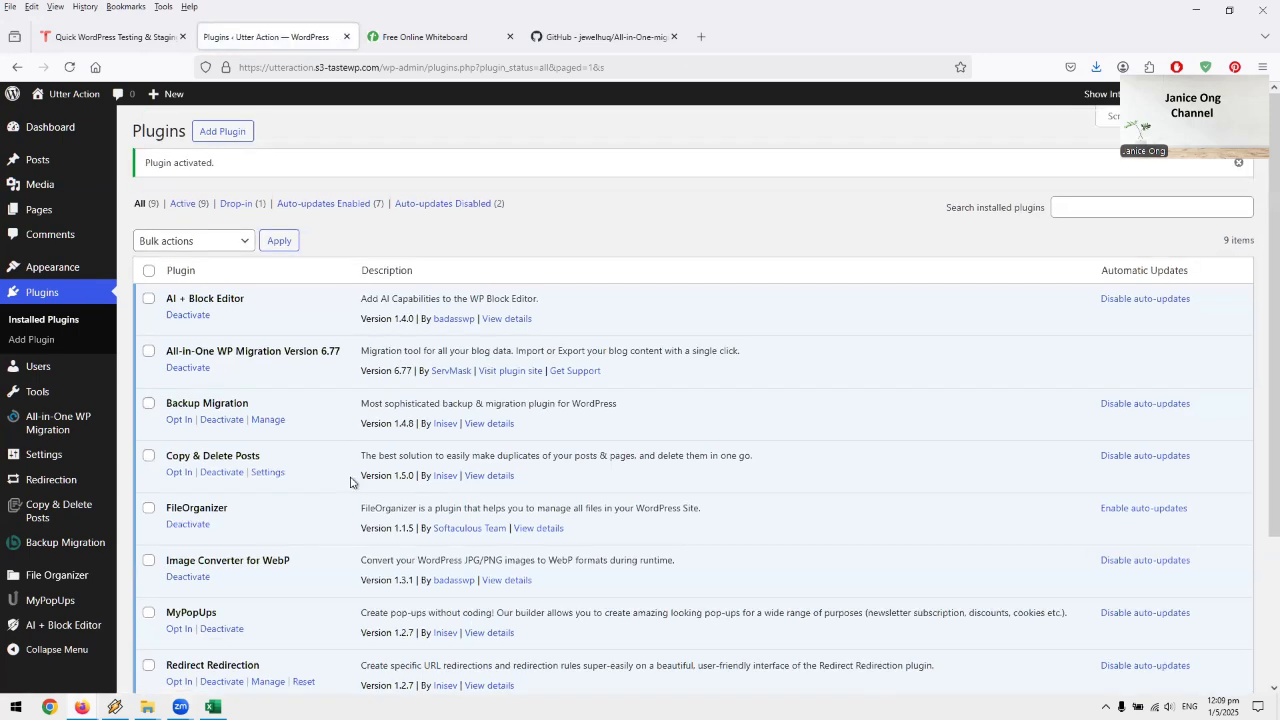
pyautogui.moveTo(57, 575)
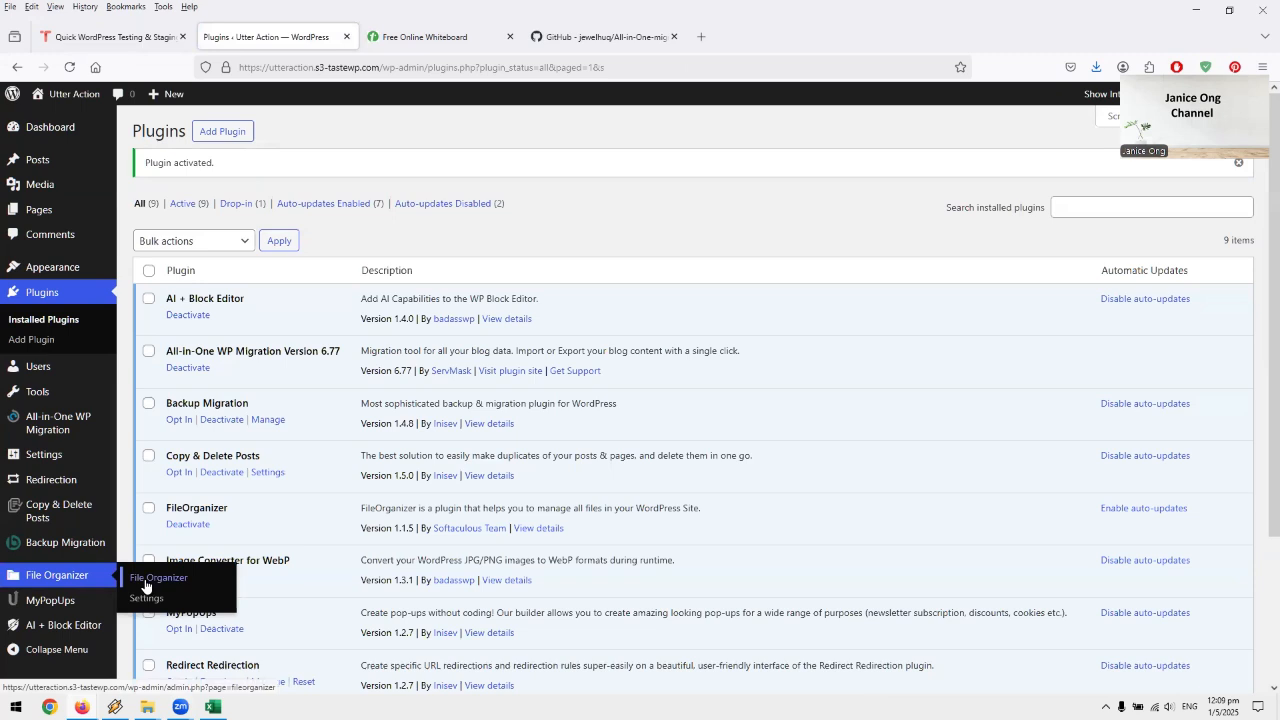
# - Browse File Organizer from the WordPress root into wp-content/plugins
pyautogui.click(146, 583)
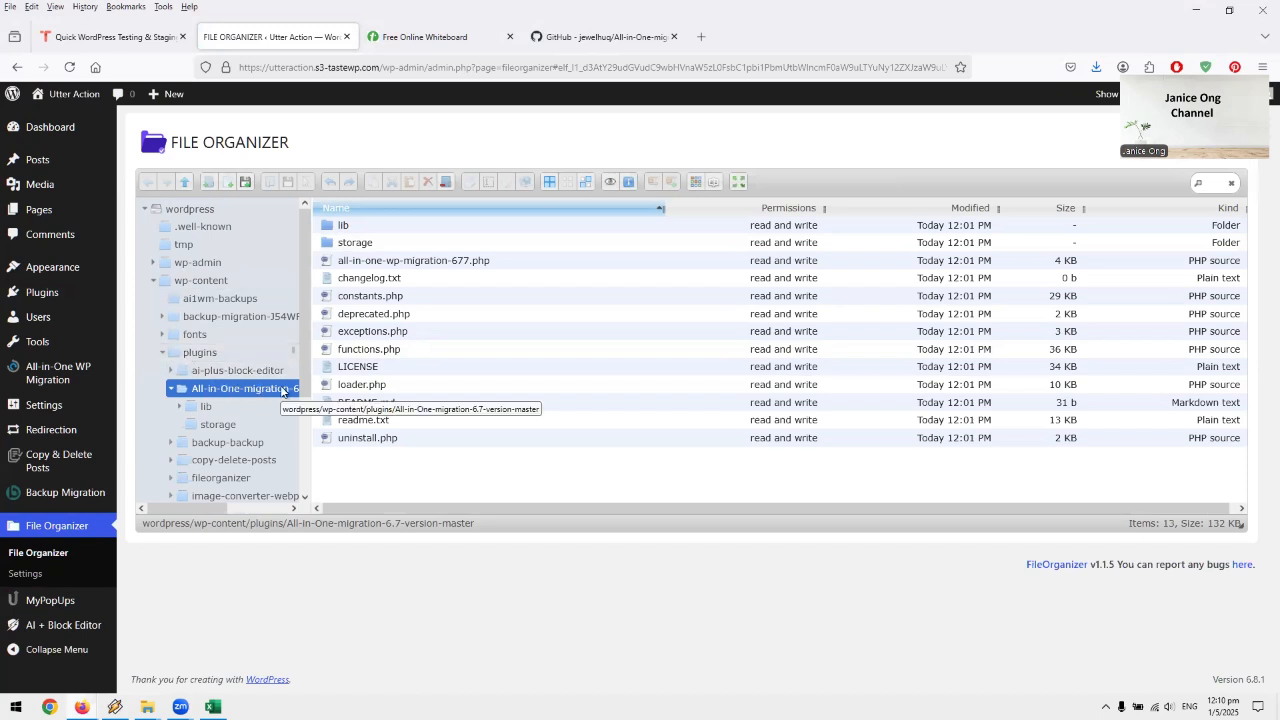
pyautogui.click(190, 209)
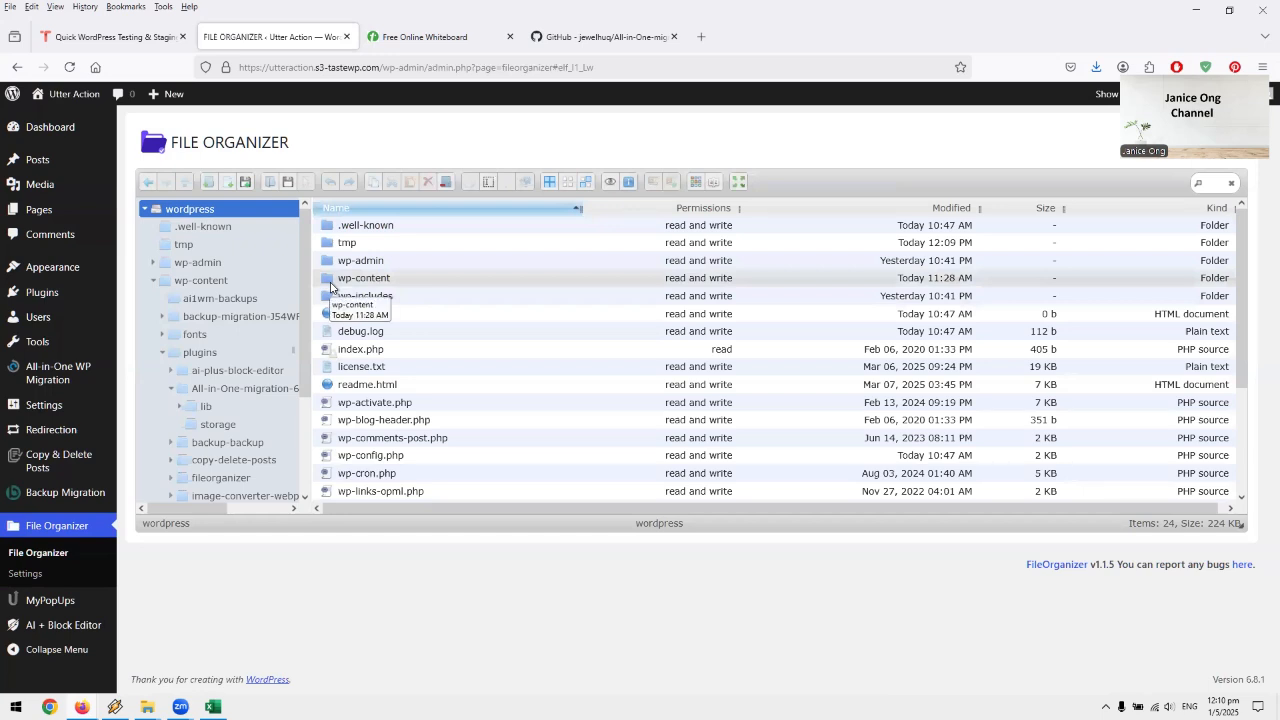
pyautogui.doubleClick(331, 280)
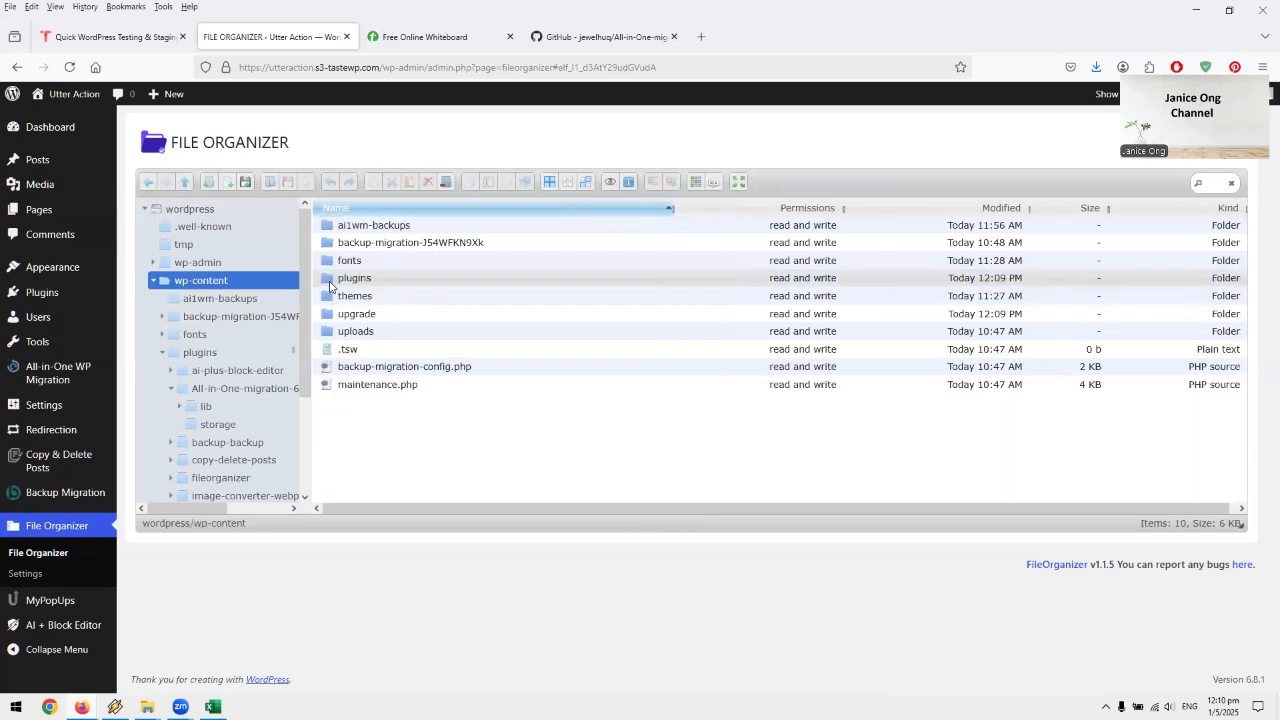
pyautogui.doubleClick(331, 280)
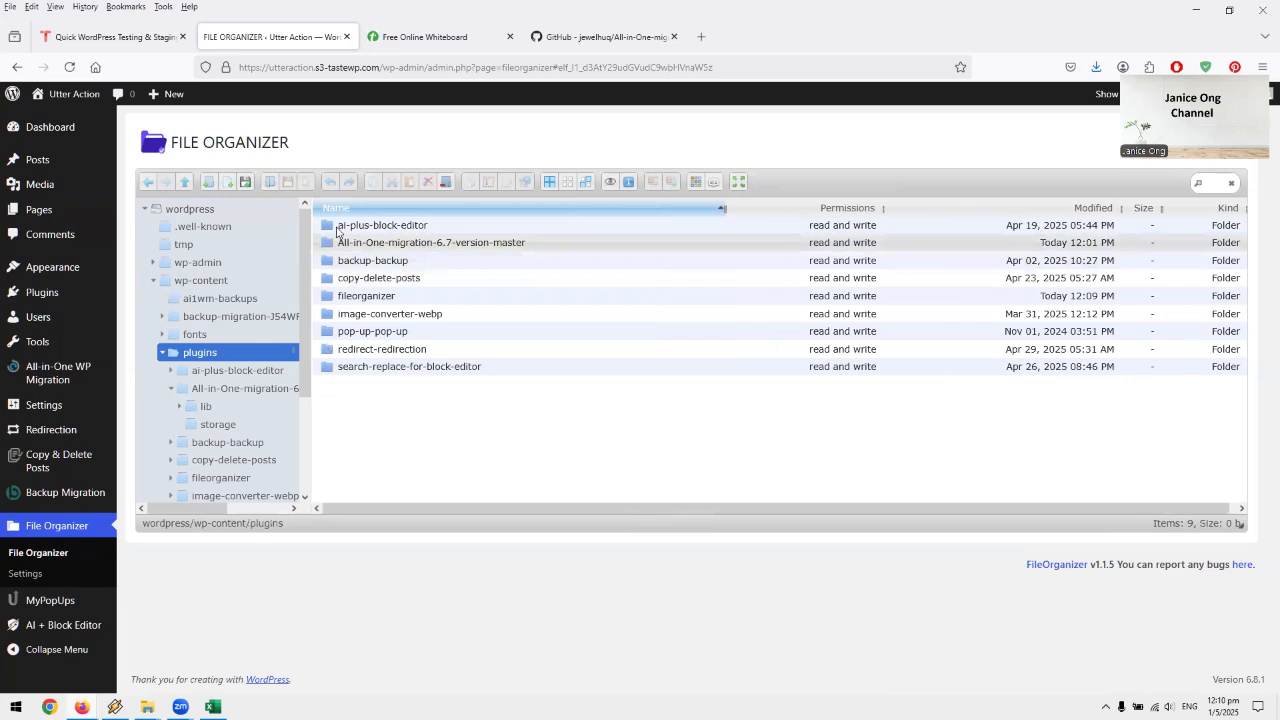
# - Enter the All-in-One-migration-6.7-version-master folder and select constants.php
pyautogui.click(392, 244)
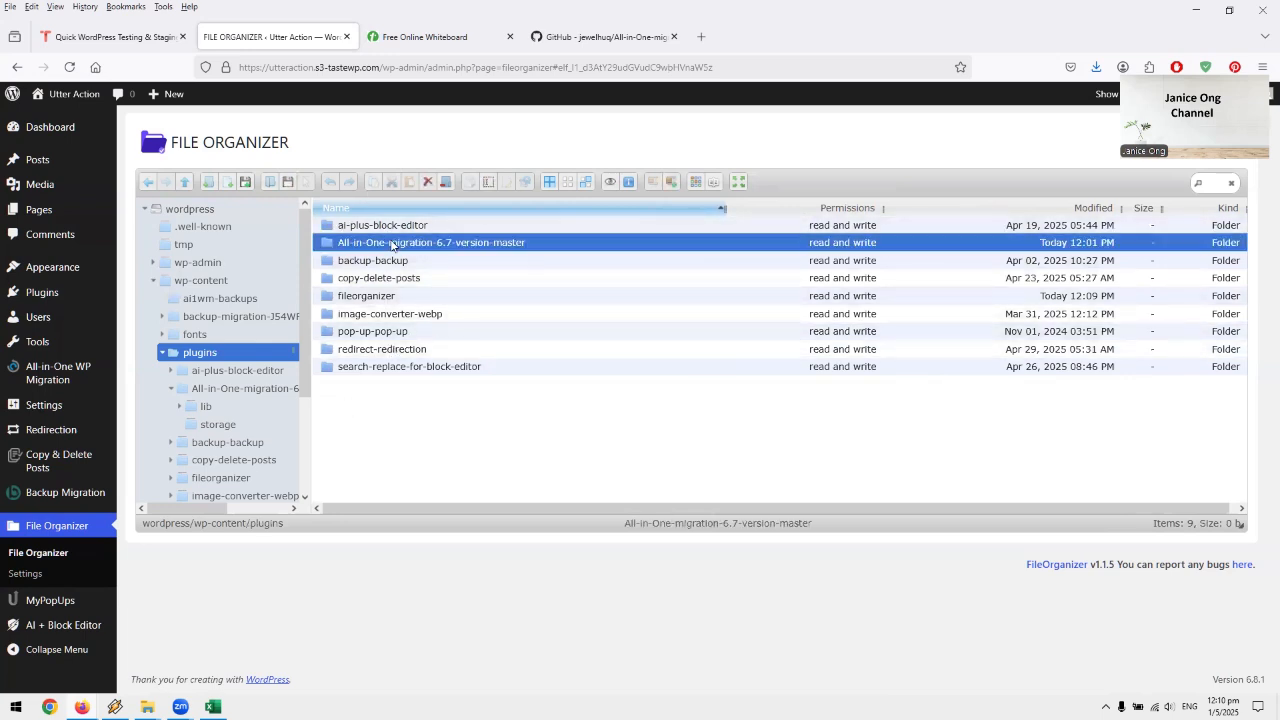
pyautogui.doubleClick(392, 244)
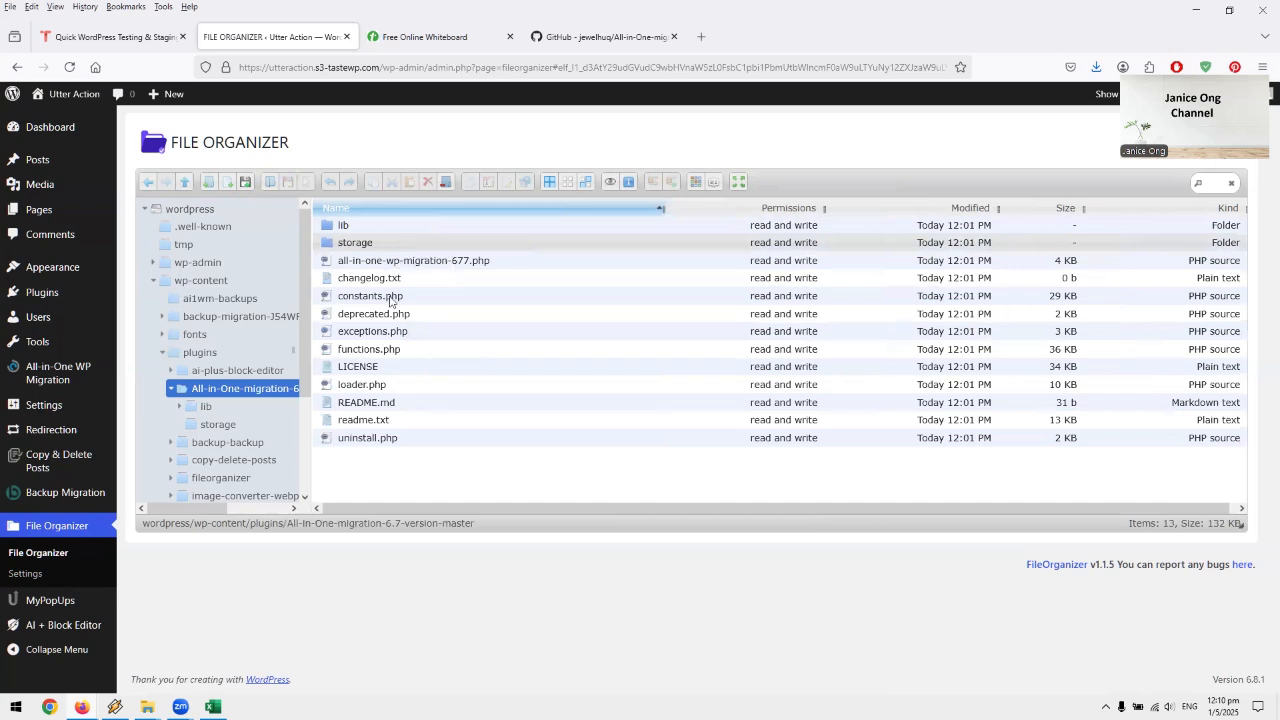
pyautogui.click(390, 296)
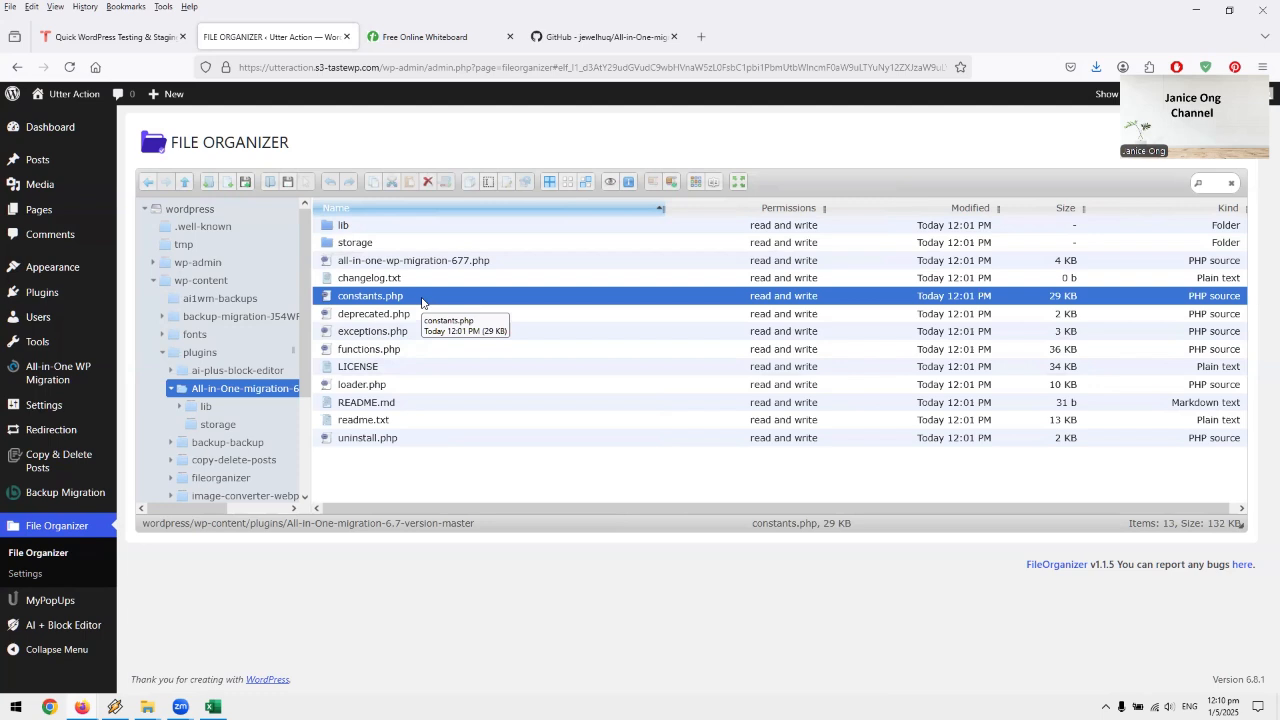
# - Load constants.php in the Code Editor and locate the 'max' file size constant
pyautogui.rightClick(422, 299)
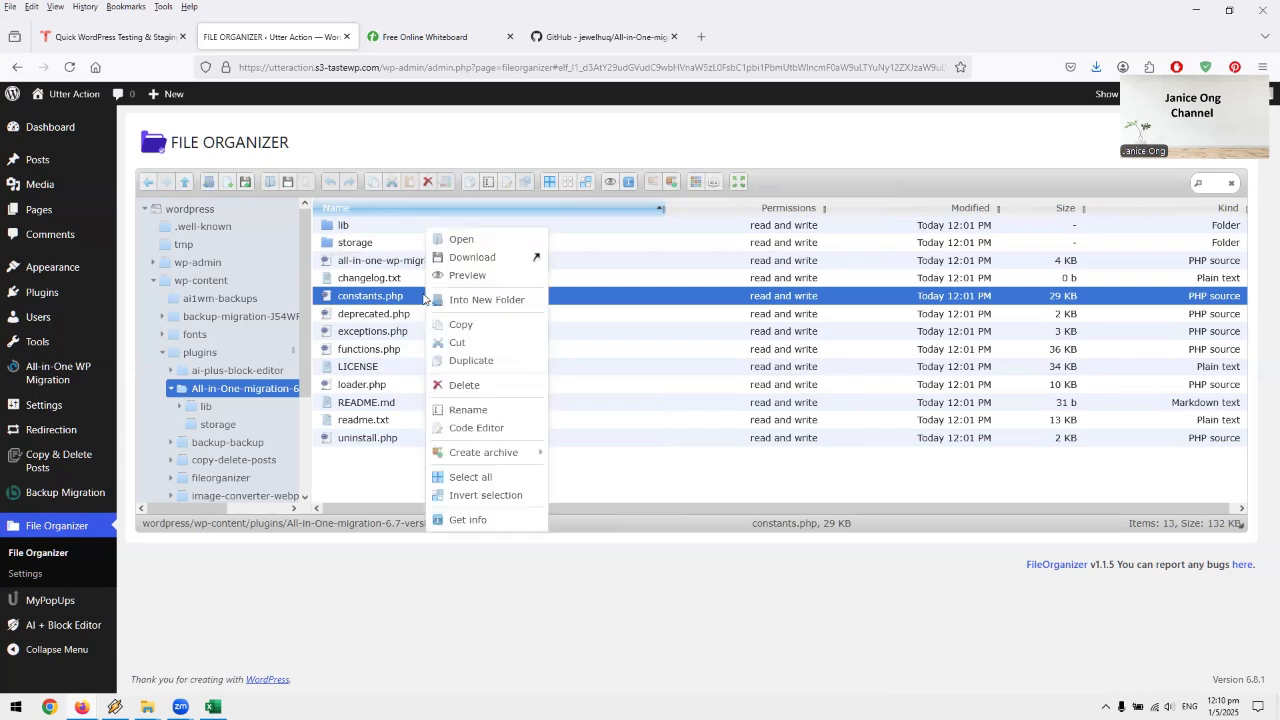
pyautogui.click(485, 430)
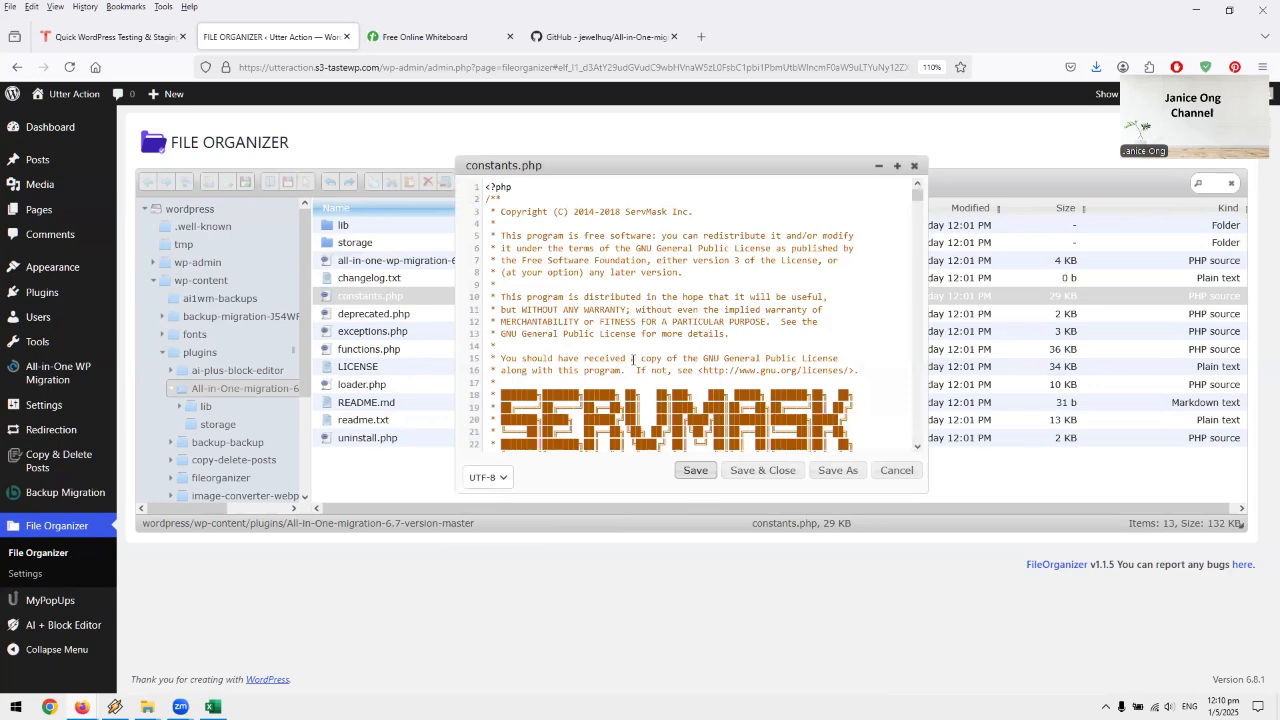
pyautogui.hotkey('ctrl', '+')
pyautogui.hotkey('ctrl', '+')
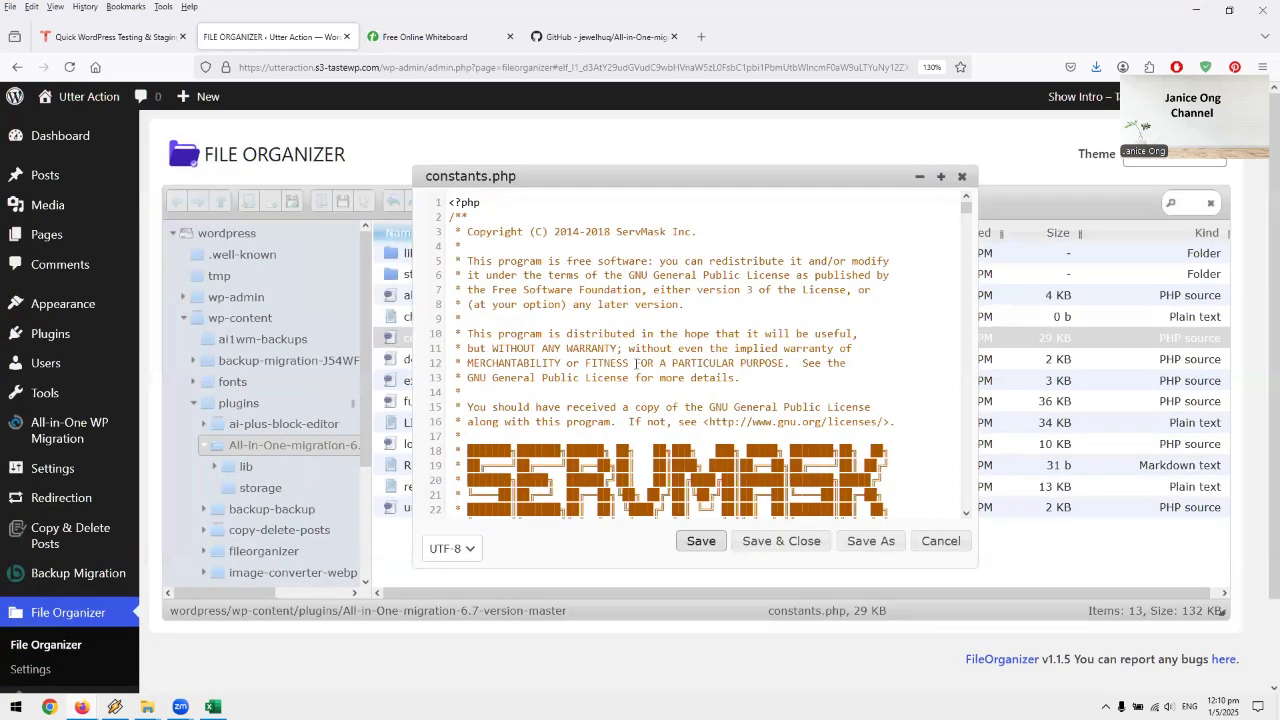
pyautogui.scroll(-5, 643, 380)
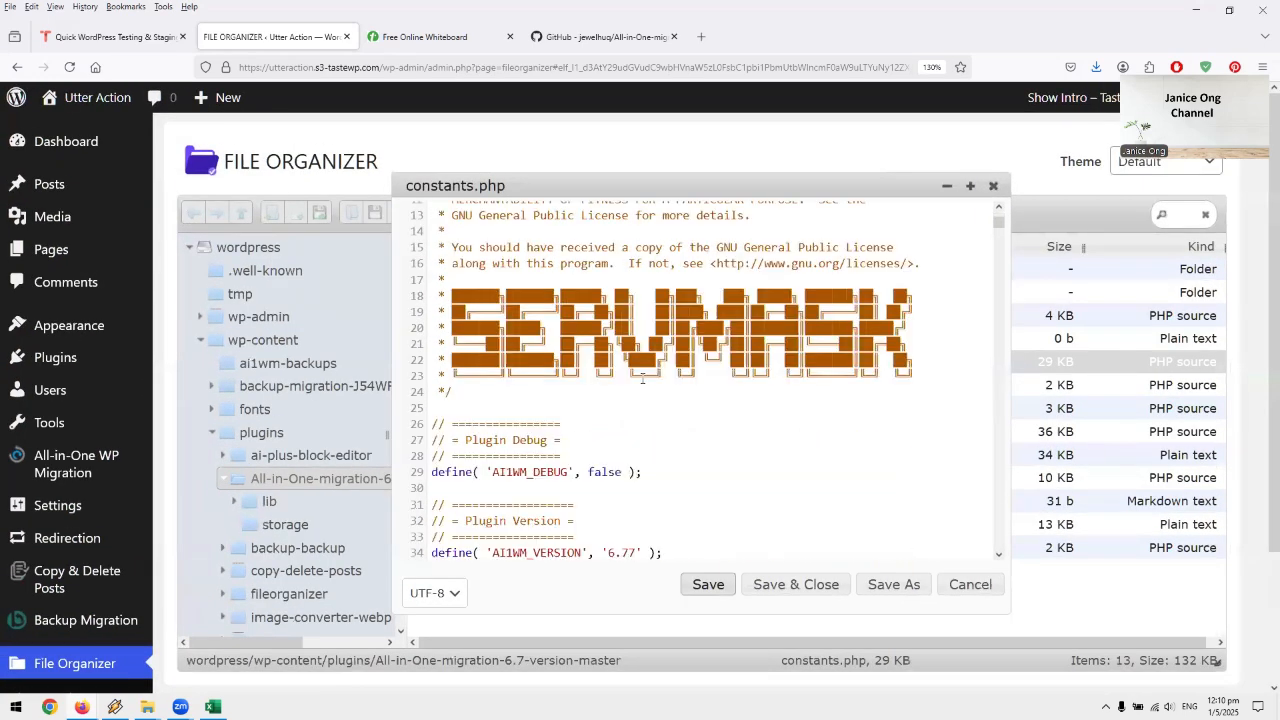
pyautogui.scroll(-5, 643, 380)
pyautogui.hotkey('ctrl', 'f')
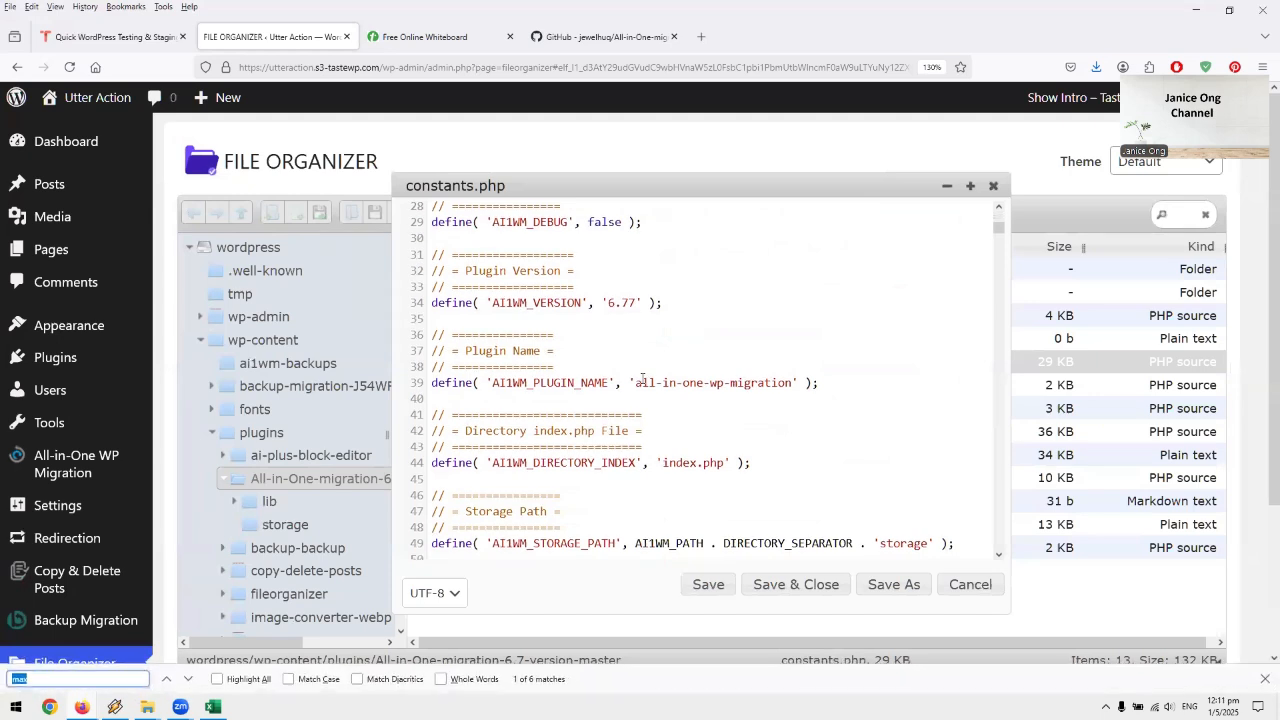
pyautogui.click(190, 679)
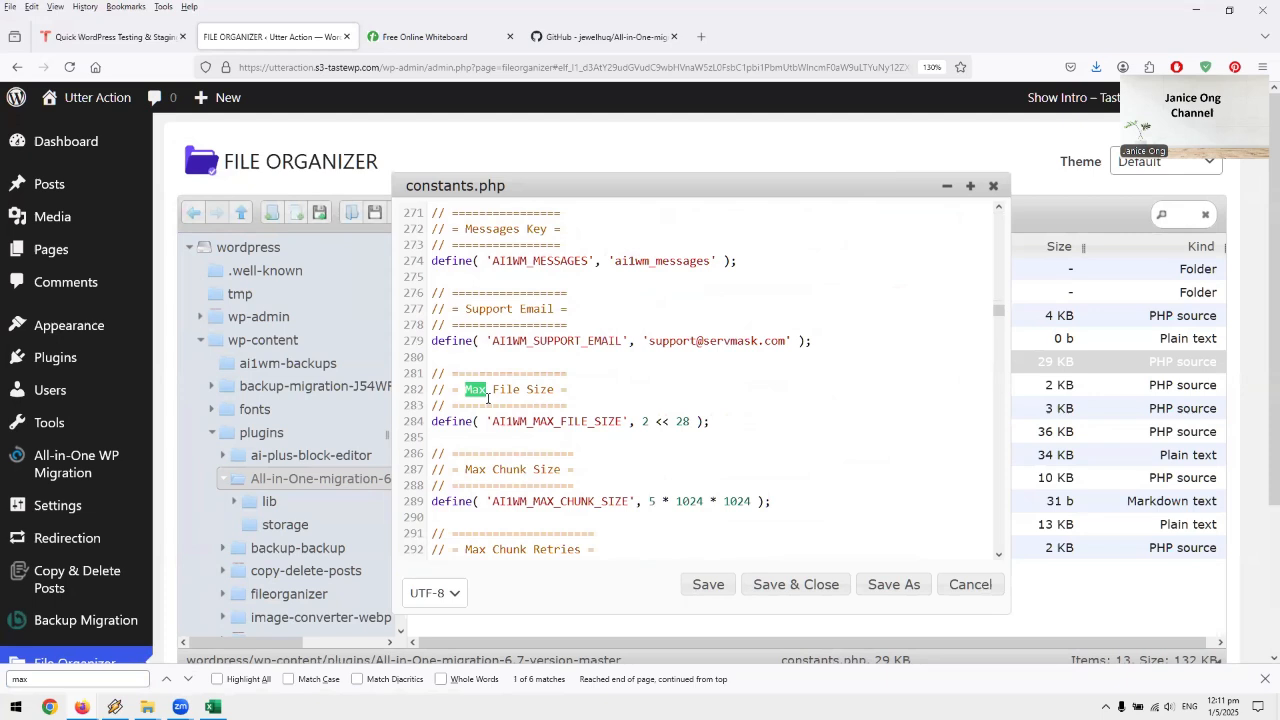
pyautogui.click(487, 400)
# - Change AI1WM_MAX_FILE_SIZE on line 284 from 2 << 28 to 2 << 28*1.2
pyautogui.moveTo(630, 421); pyautogui.dragTo(688, 422)
pyautogui.click(660, 421)
pyautogui.click(688, 422)
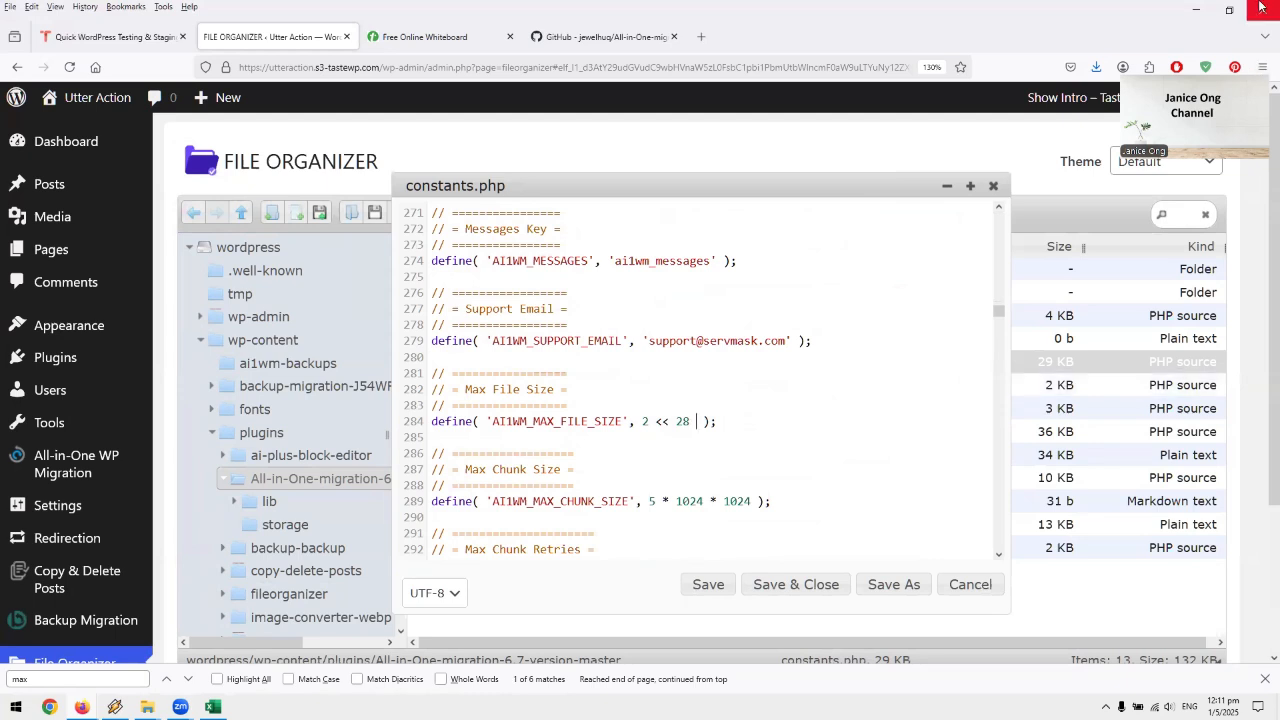
pyautogui.write('*')
pyautogui.press('BackSpace')
pyautogui.press('BackSpace')
pyautogui.press('BackSpace')
pyautogui.write('8*')
pyautogui.write('1.2')
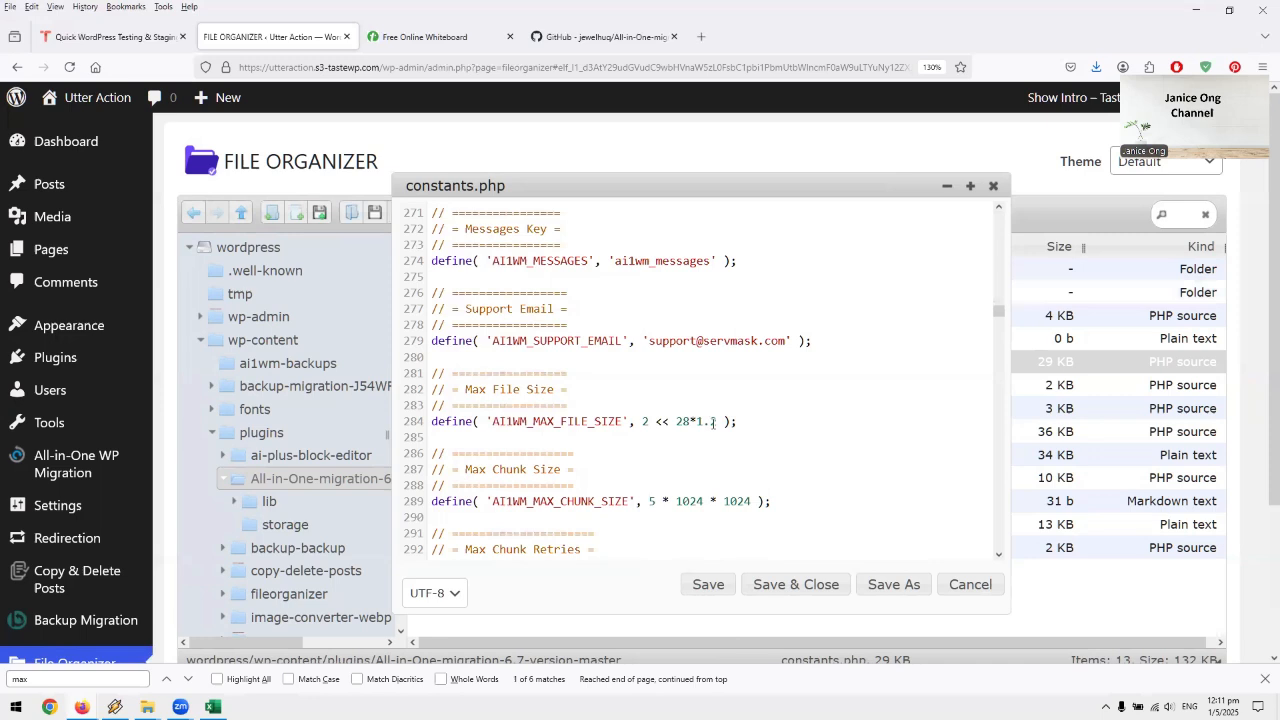
pyautogui.moveTo(698, 421); pyautogui.dragTo(697, 421)
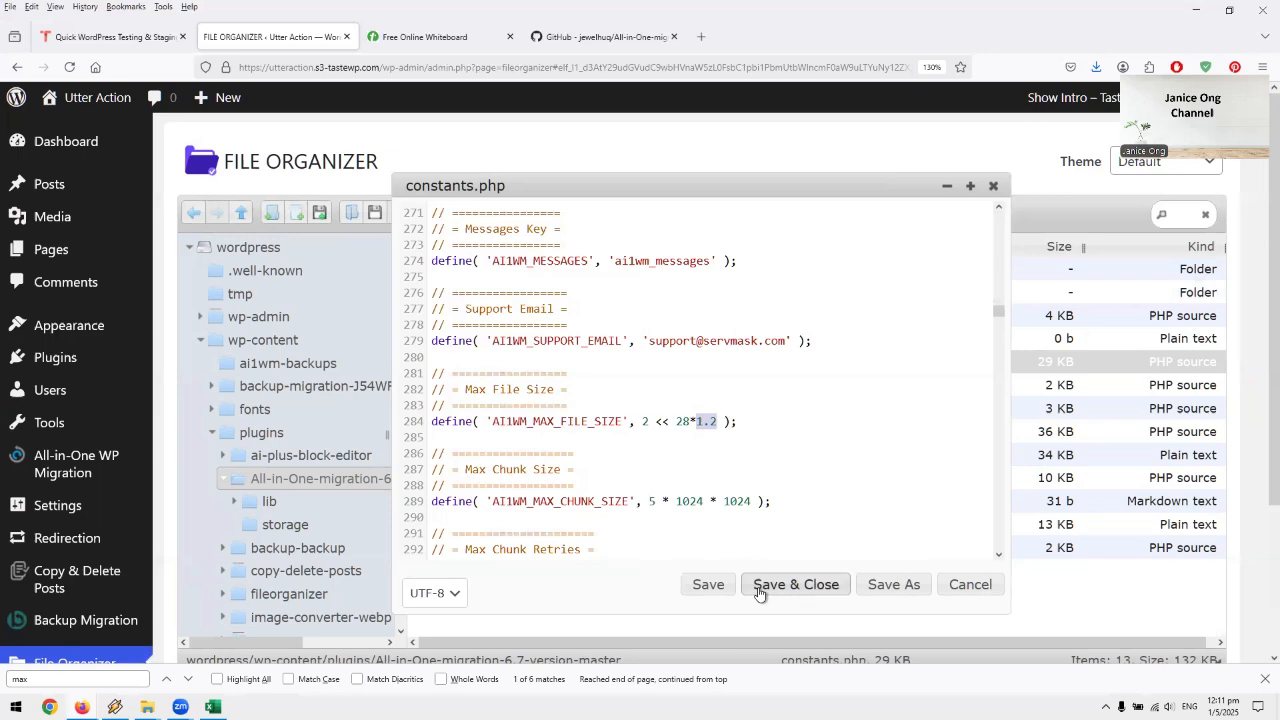
# - Save and close constants.php, then confirm the Import page shows a 16 GB upload limit
pyautogui.click(795, 584)
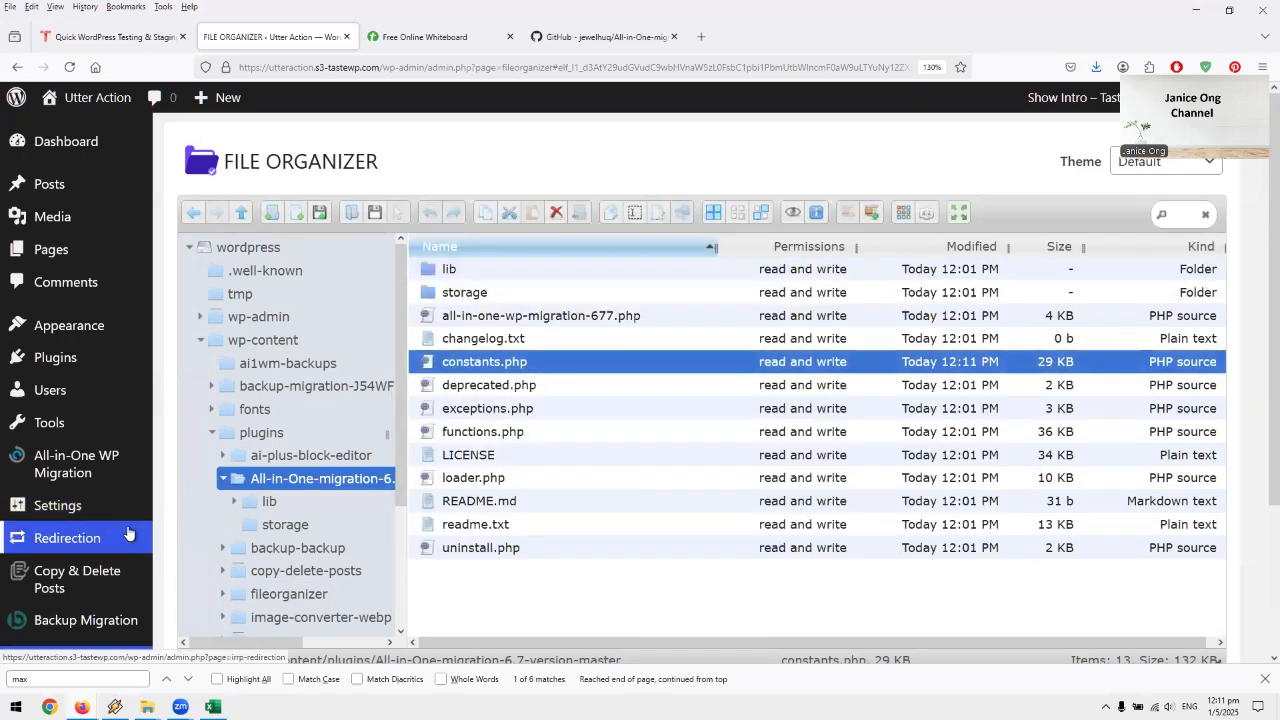
pyautogui.scroll(-2, 128, 533)
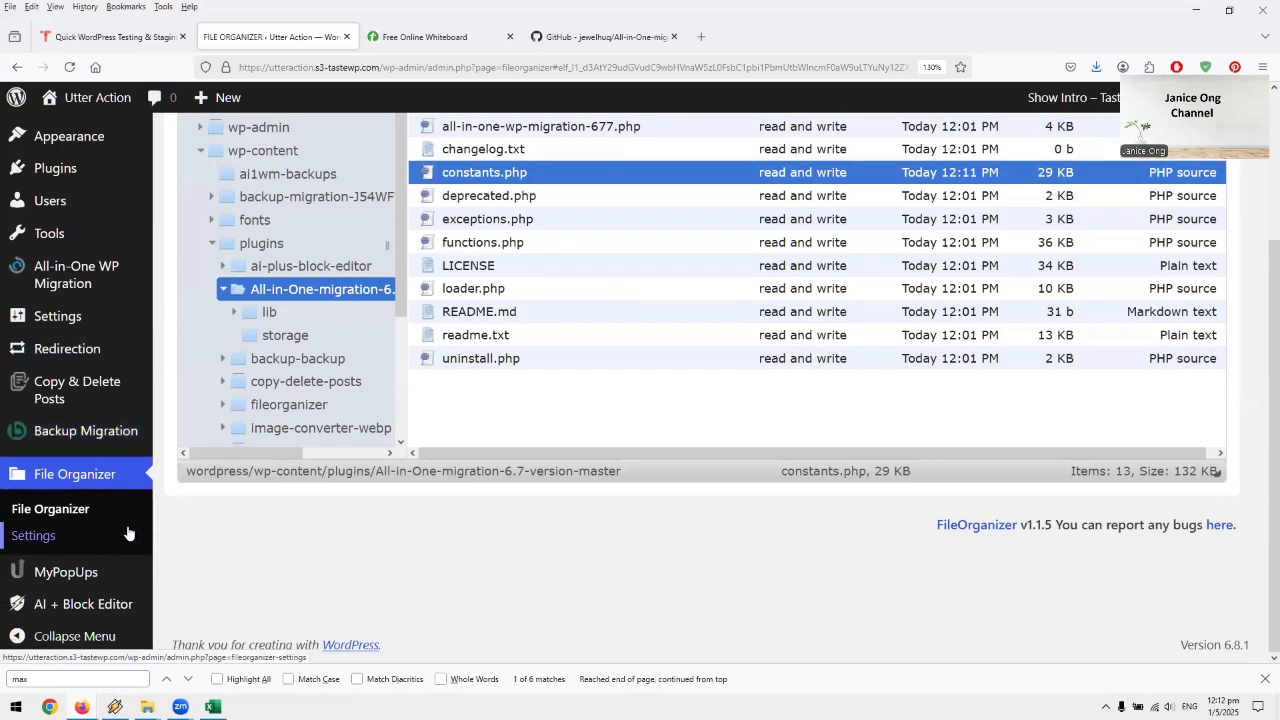
pyautogui.moveTo(76, 464)
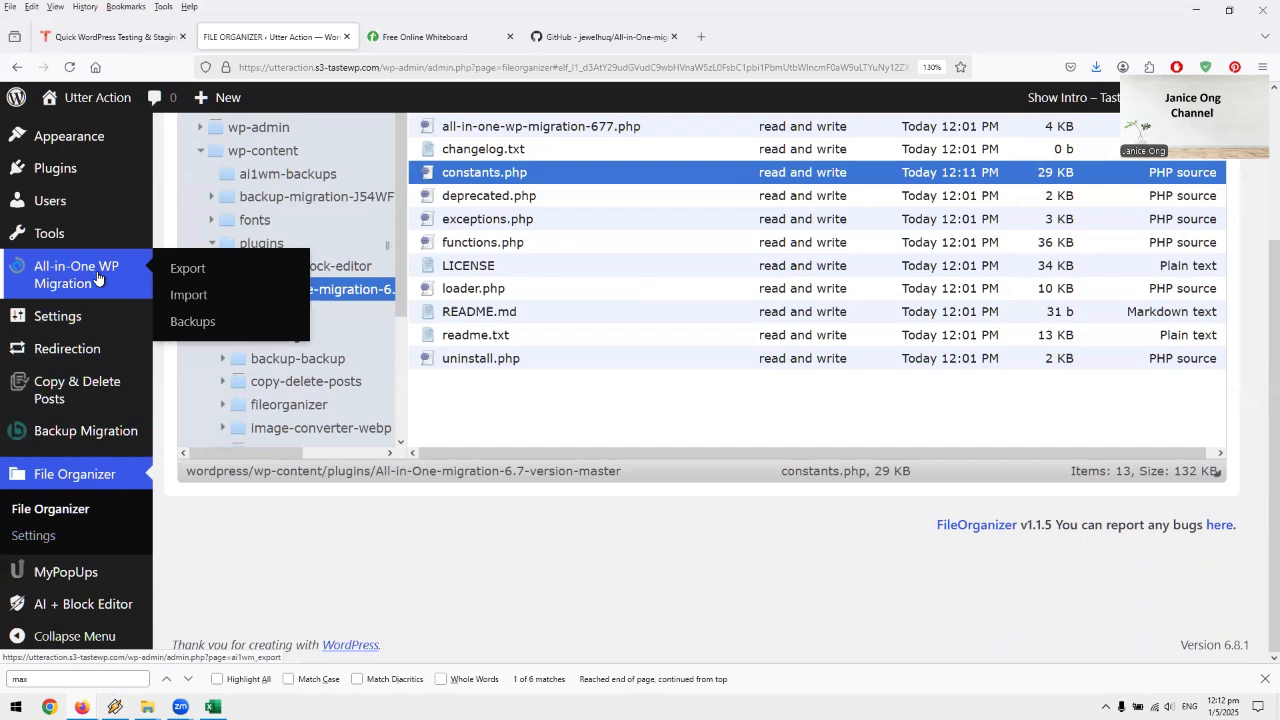
pyautogui.click(193, 297)
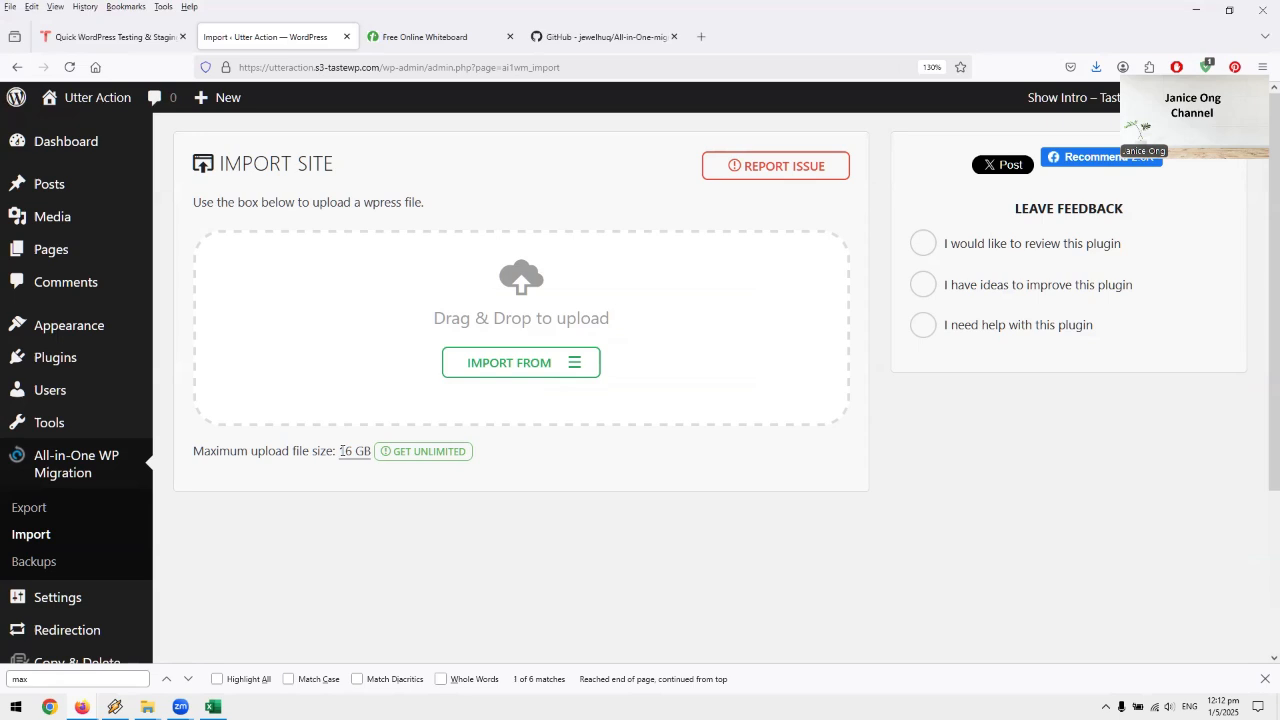
pyautogui.scroll(-1, 100, 530)
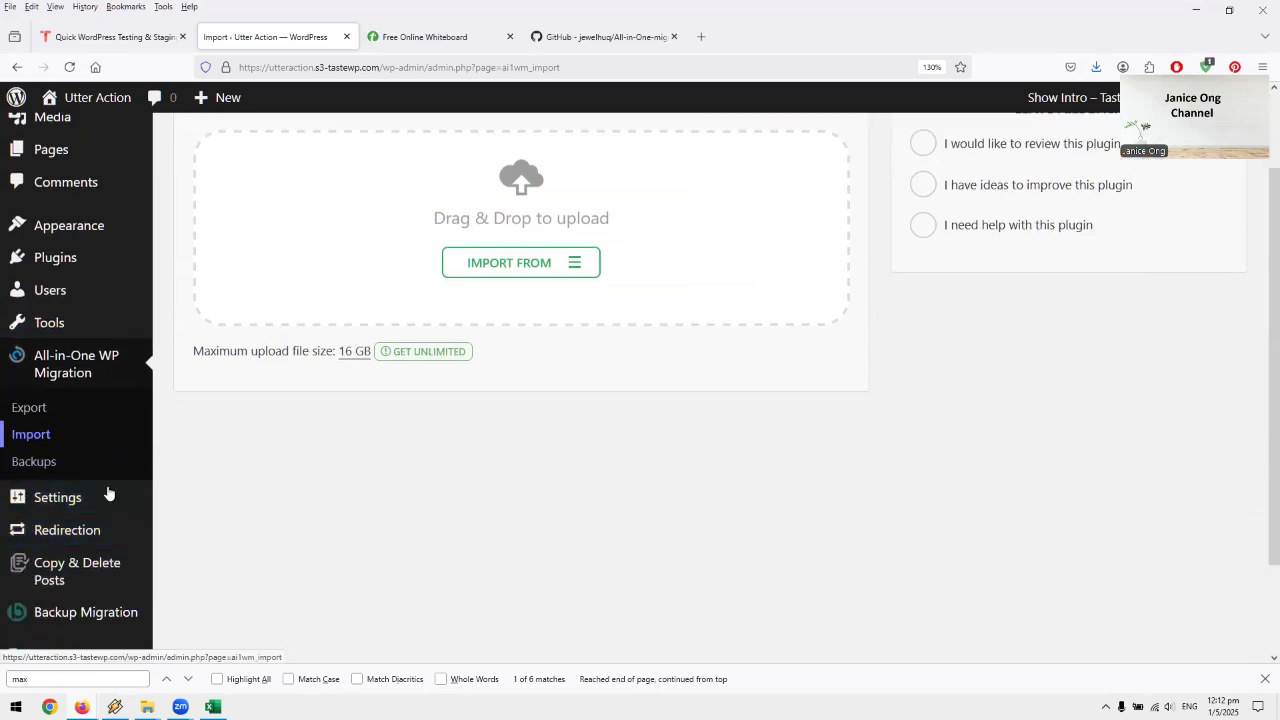
pyautogui.scroll(-1, 109, 493)
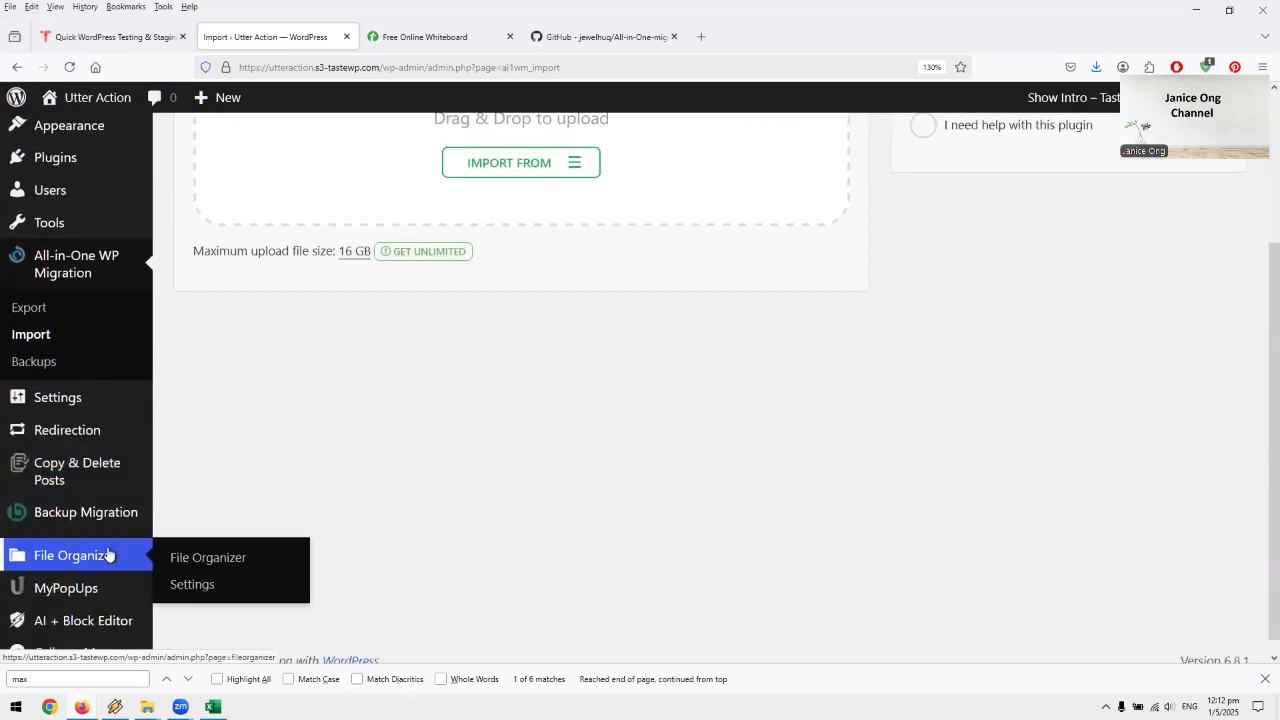
pyautogui.scroll(-1, 109, 555)
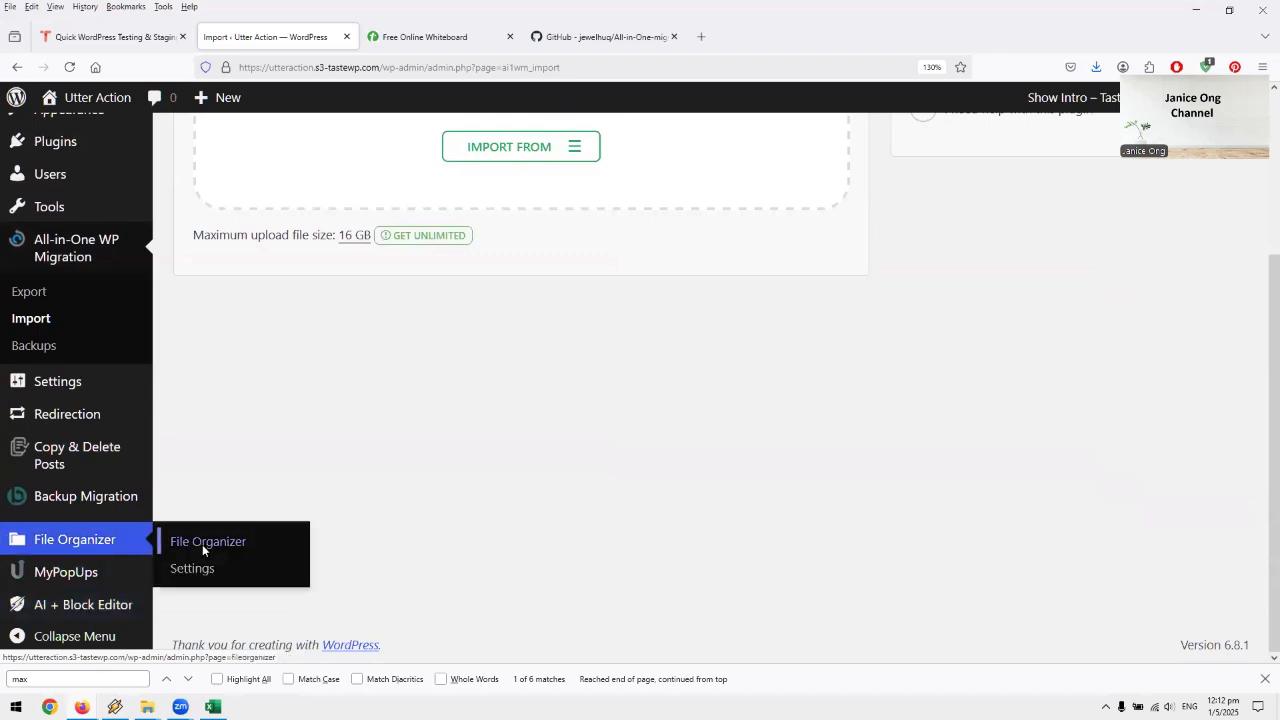
# - Bring constants.php up in File Organizer's Code Editor
pyautogui.click(202, 544)
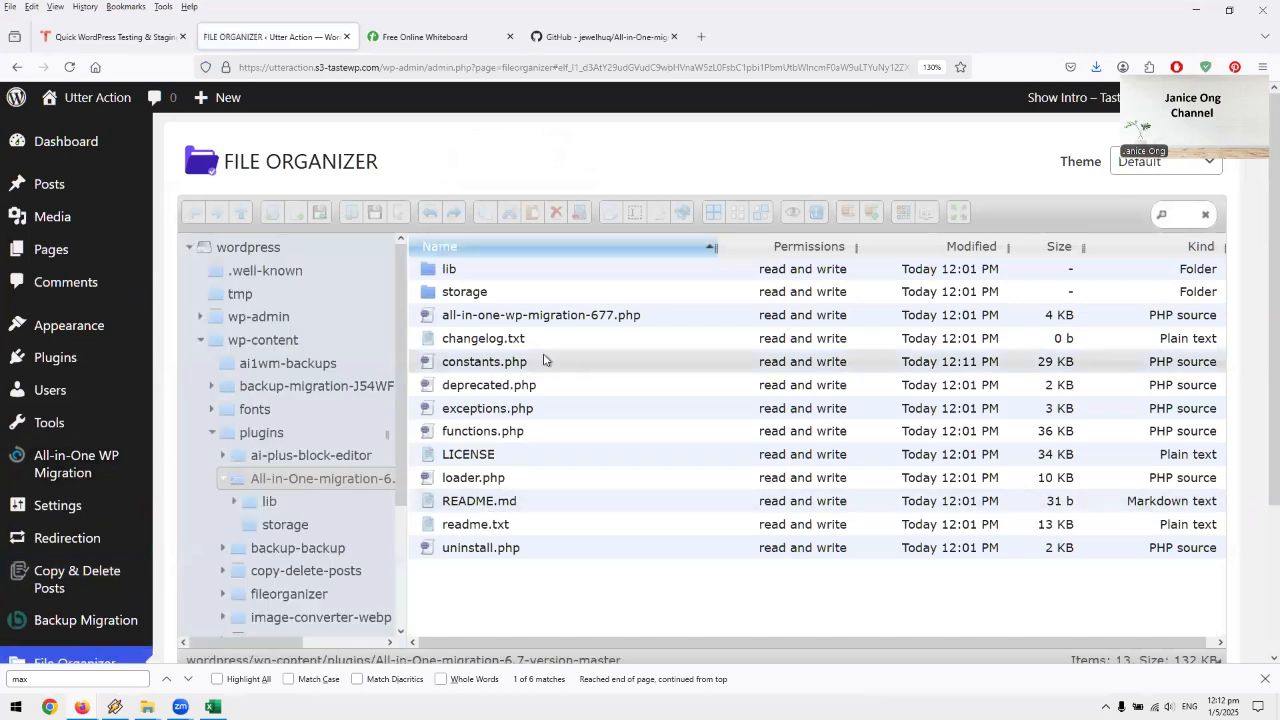
pyautogui.click(539, 362)
pyautogui.rightClick(539, 362)
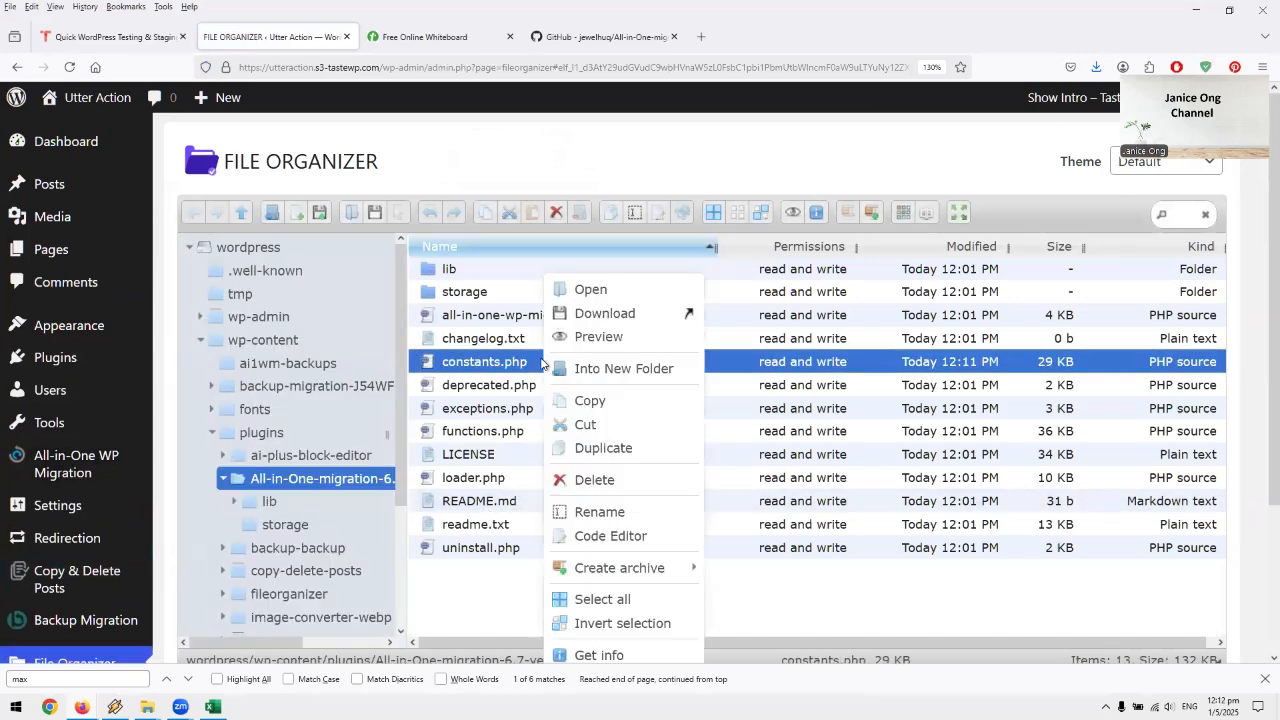
pyautogui.scroll(-1, 613, 596)
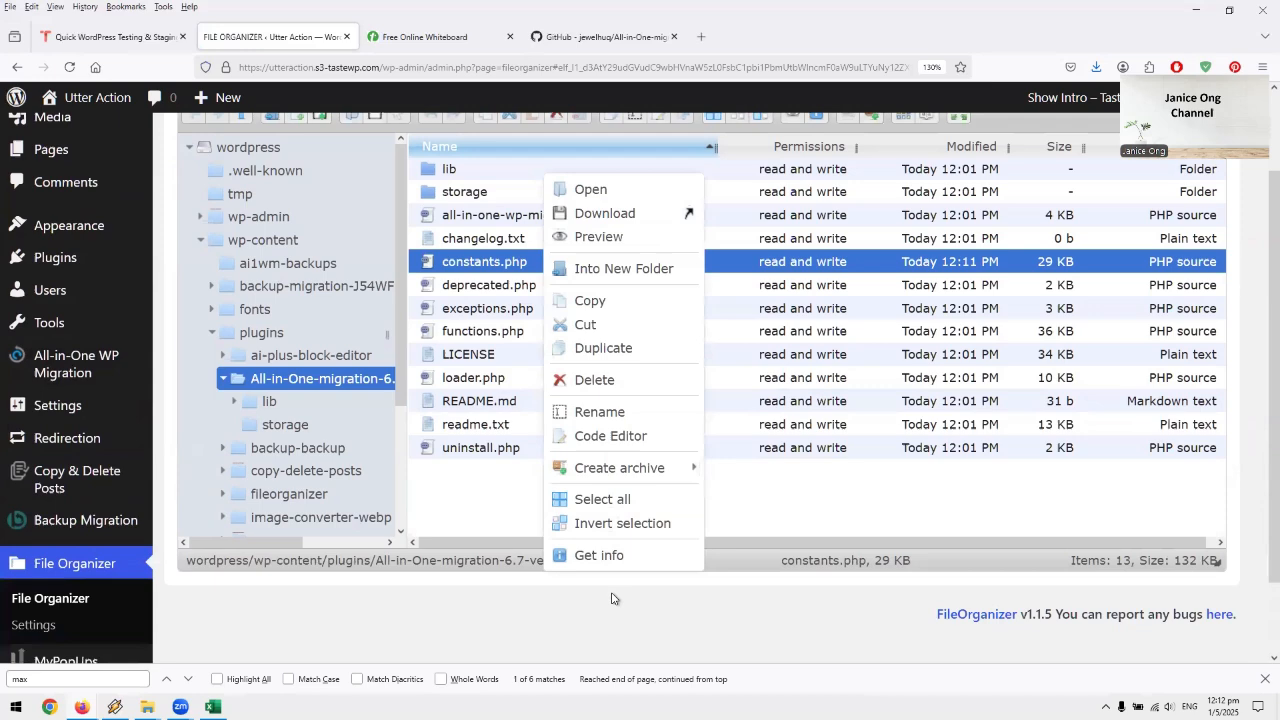
pyautogui.click(611, 436)
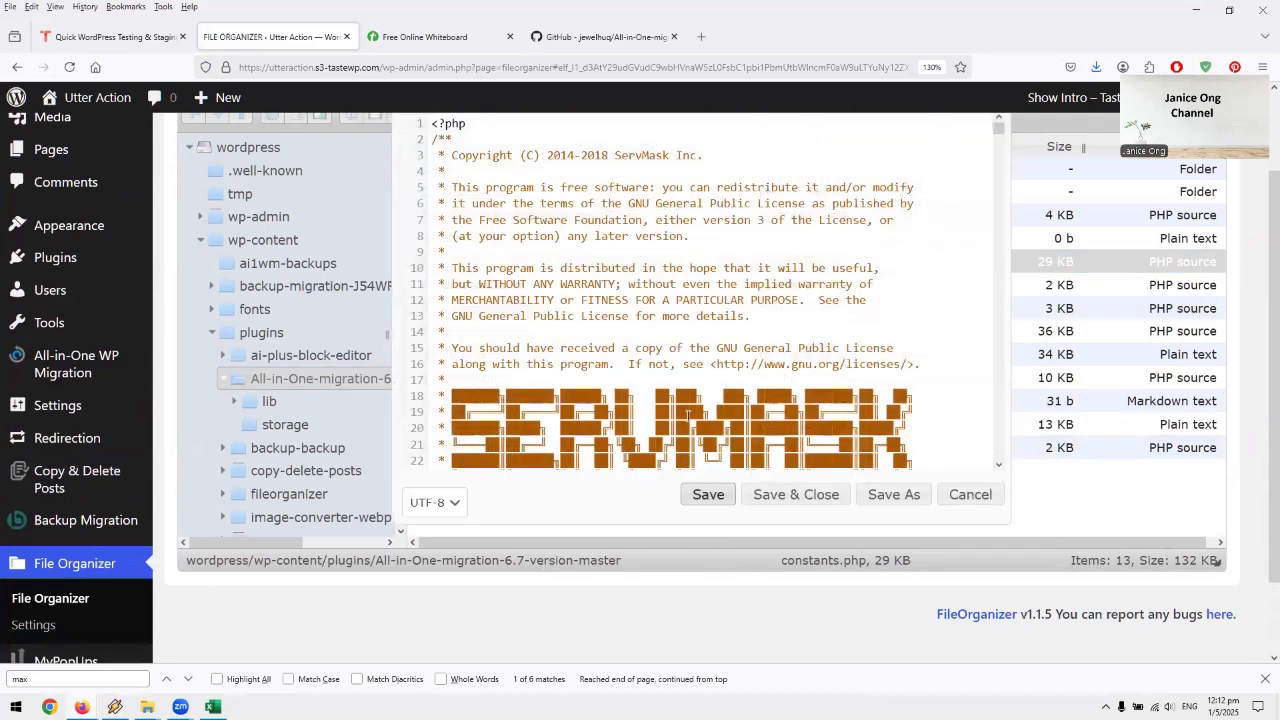
pyautogui.scroll(-6, 688, 415)
pyautogui.scroll(-6, 688, 415)
pyautogui.scroll(-3, 688, 415)
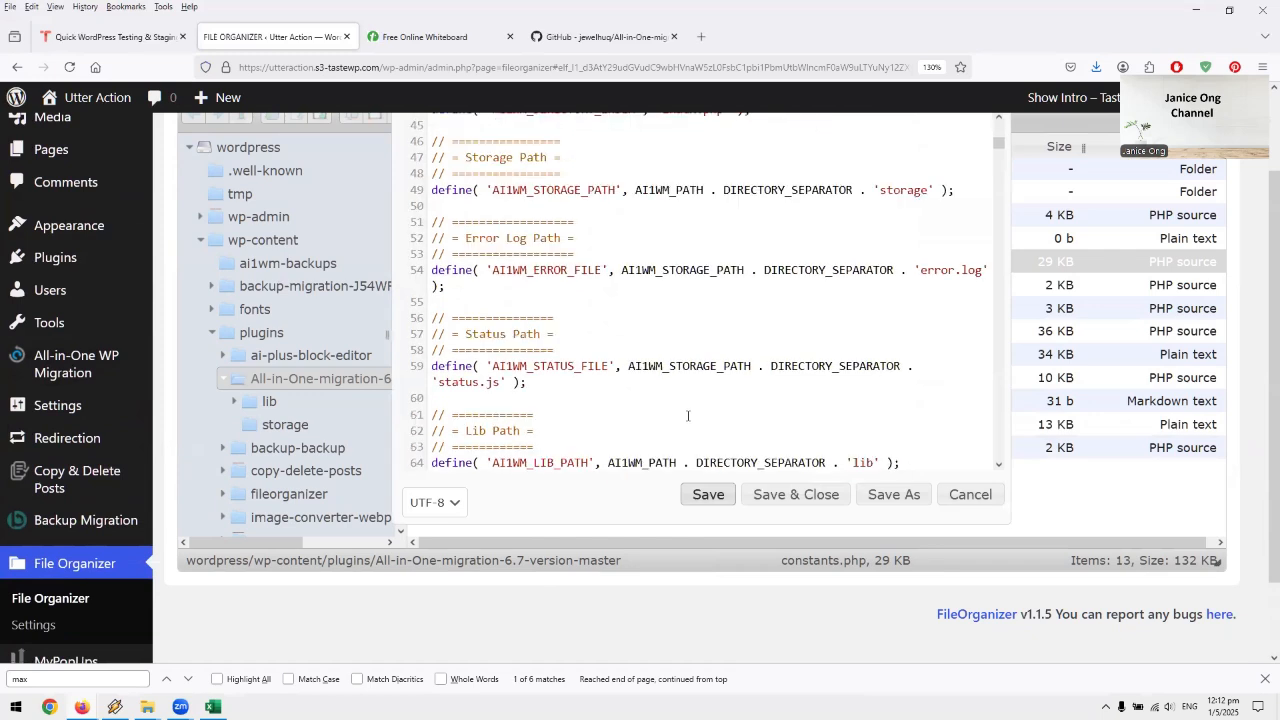
# - Remove the '*1.2' multiplier so line 284 sets AI1WM_MAX_FILE_SIZE to 2 << 28, and save
pyautogui.hotkey('ctrl', 'f')
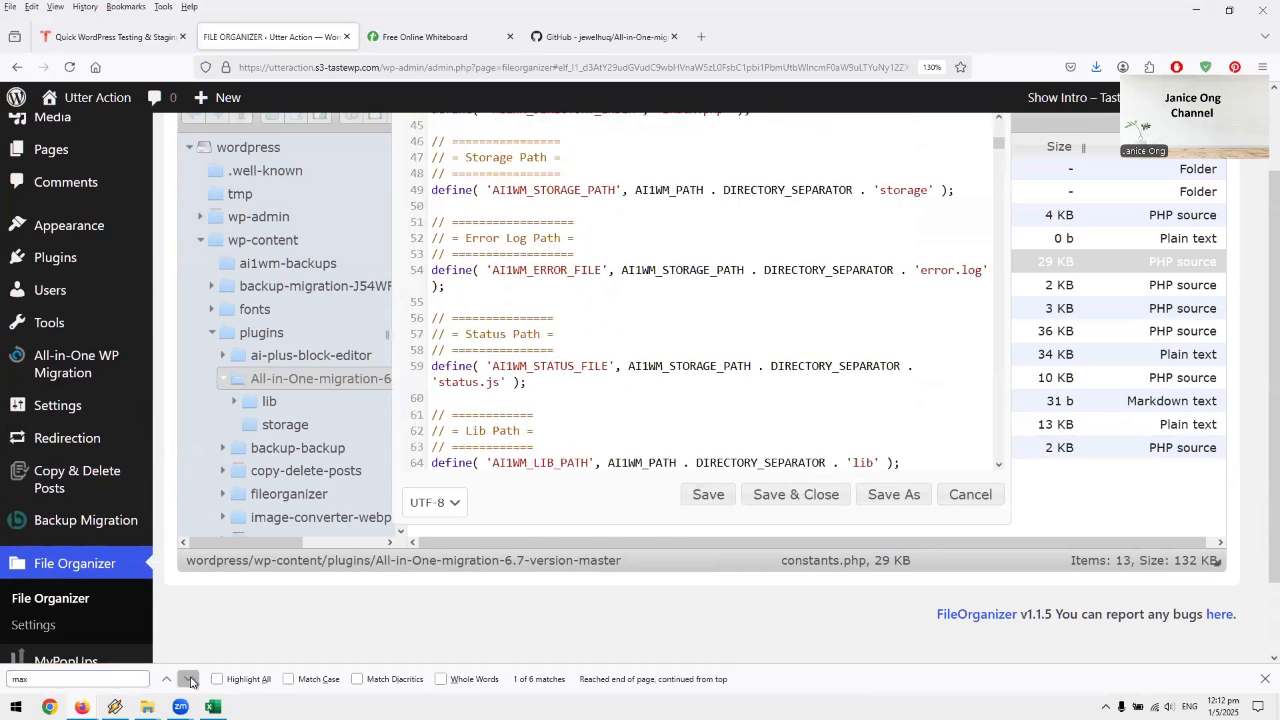
pyautogui.click(188, 679)
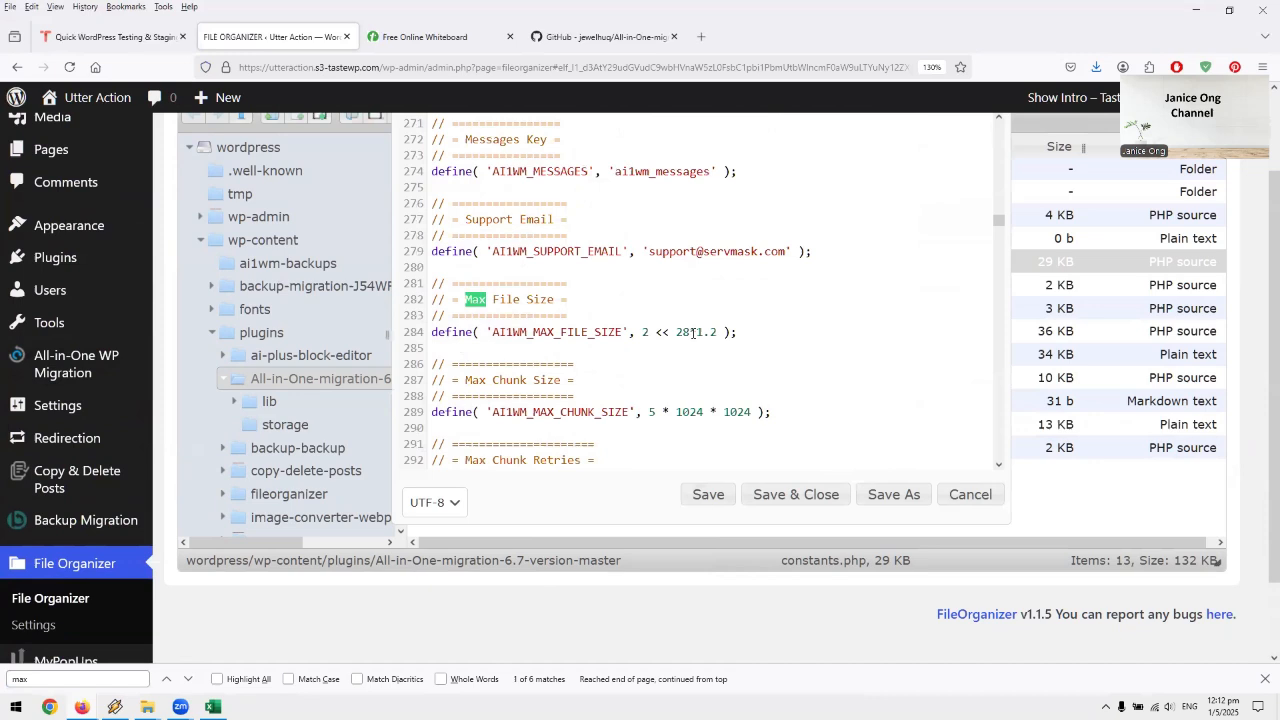
pyautogui.moveTo(690, 332); pyautogui.dragTo(720, 330)
pyautogui.press('BackSpace')
pyautogui.click(708, 494)
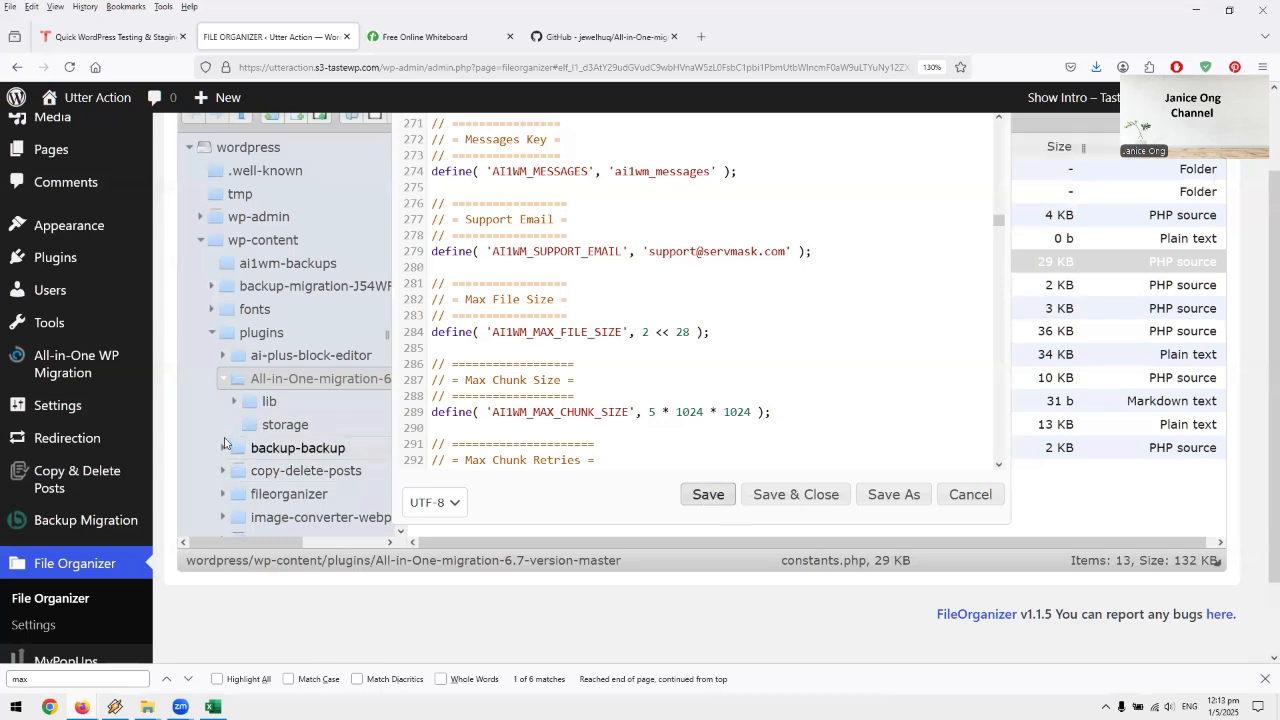
pyautogui.moveTo(70, 364)
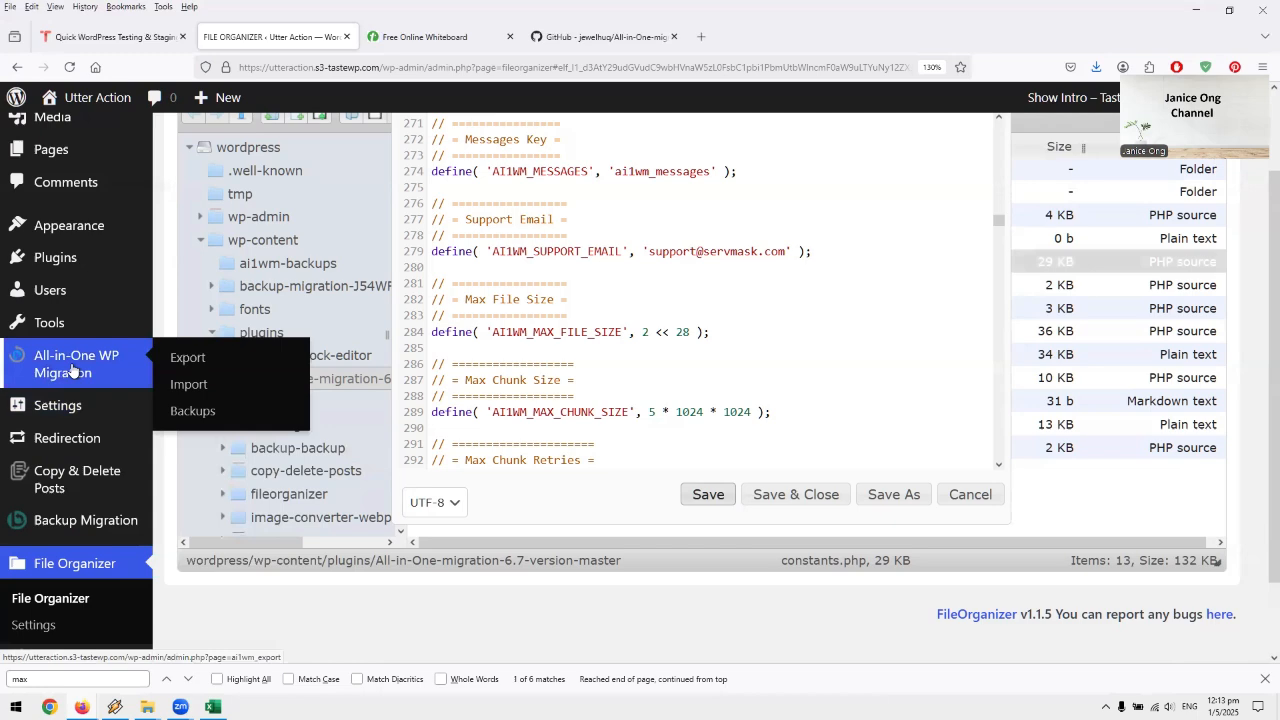
# - Leave the editor for the Import page, which now reports a 512 MB maximum upload size
pyautogui.click(182, 386)
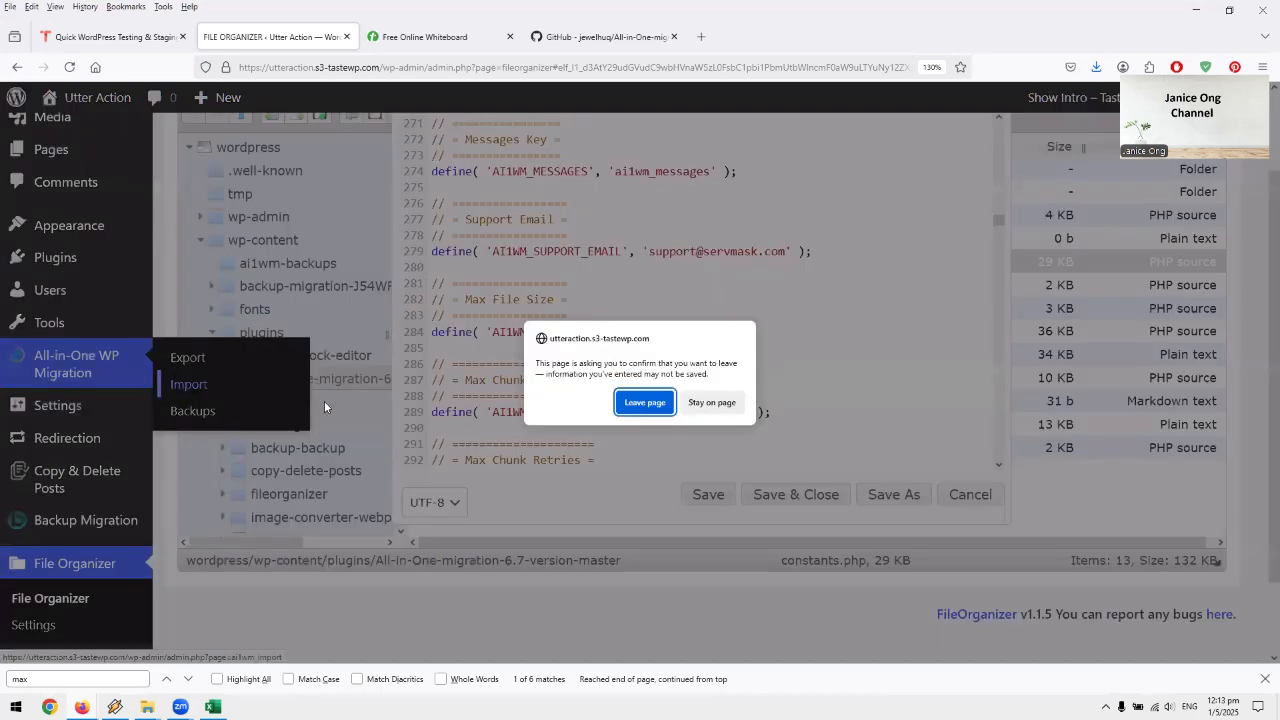
pyautogui.click(626, 400)
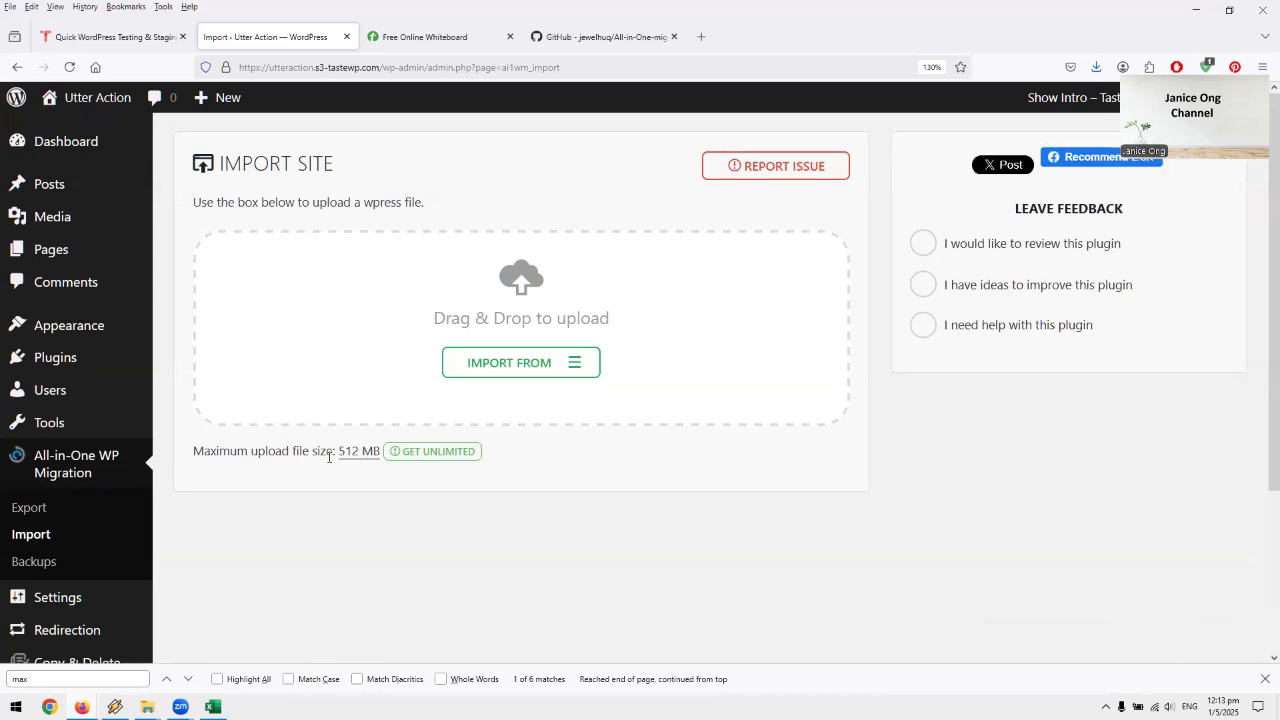
pyautogui.scroll(-1, 30, 545)
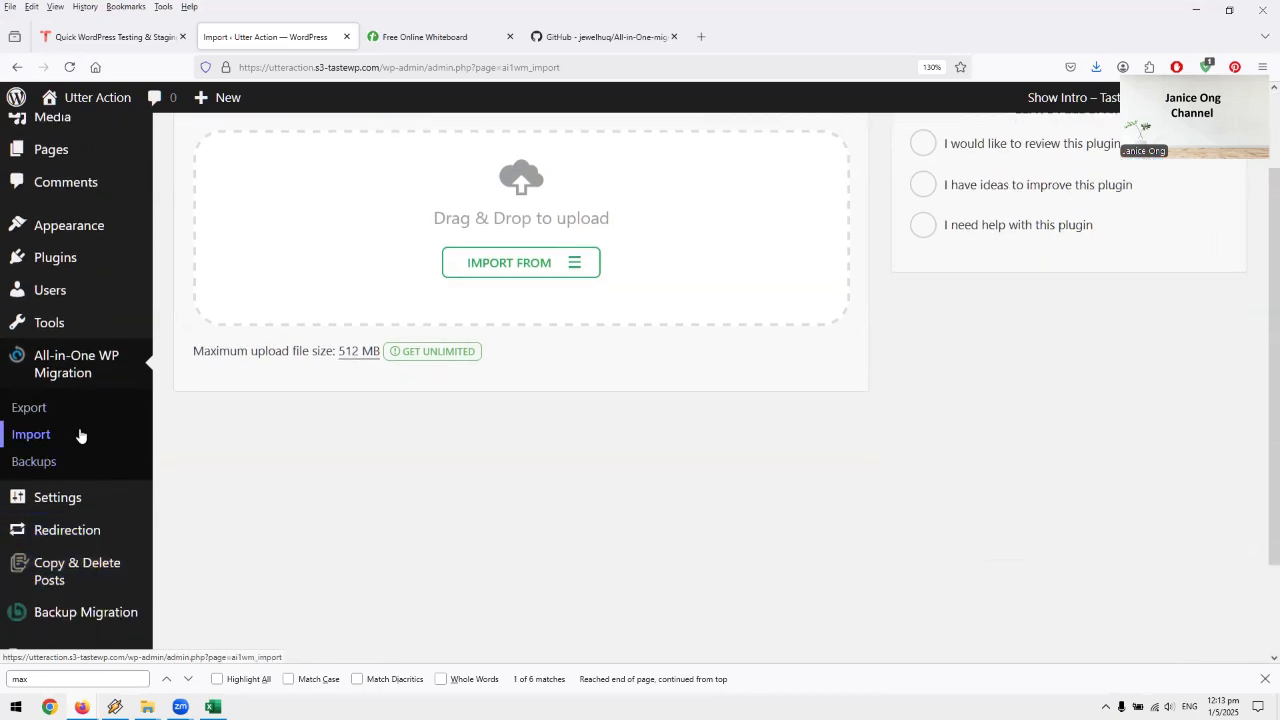
pyautogui.scroll(-1, 81, 420)
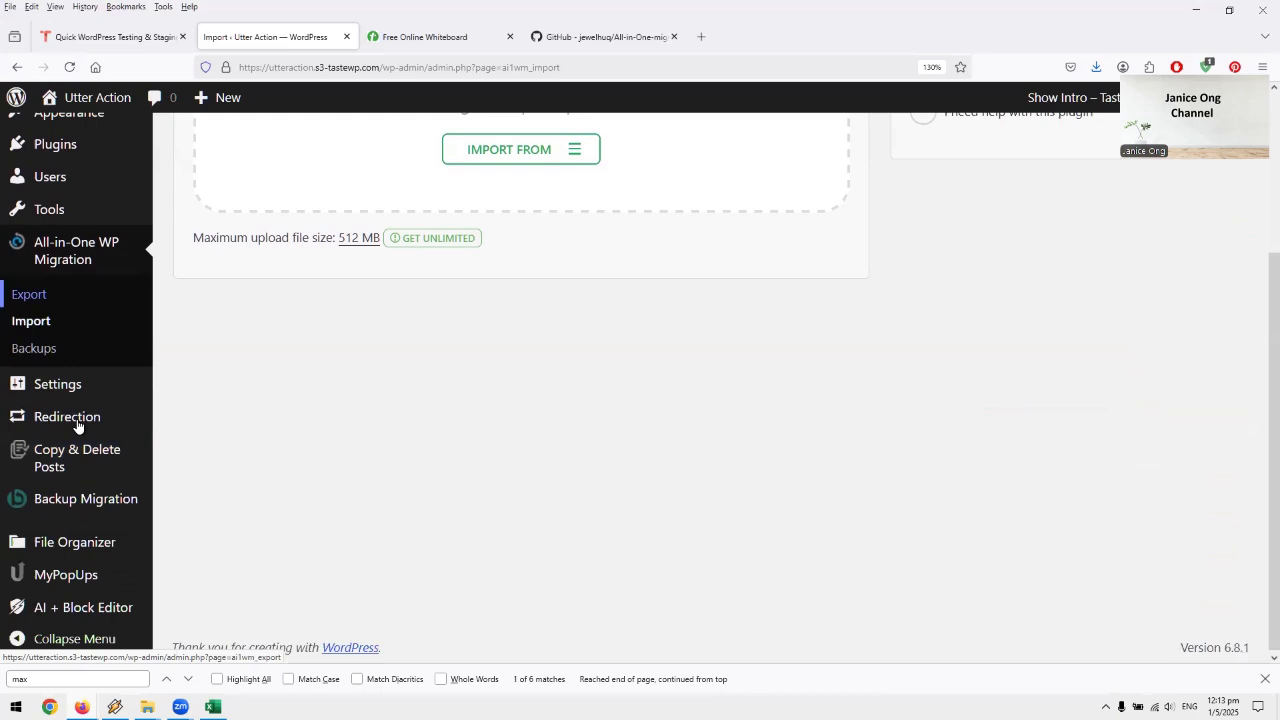
pyautogui.scroll(3, 370, 278)
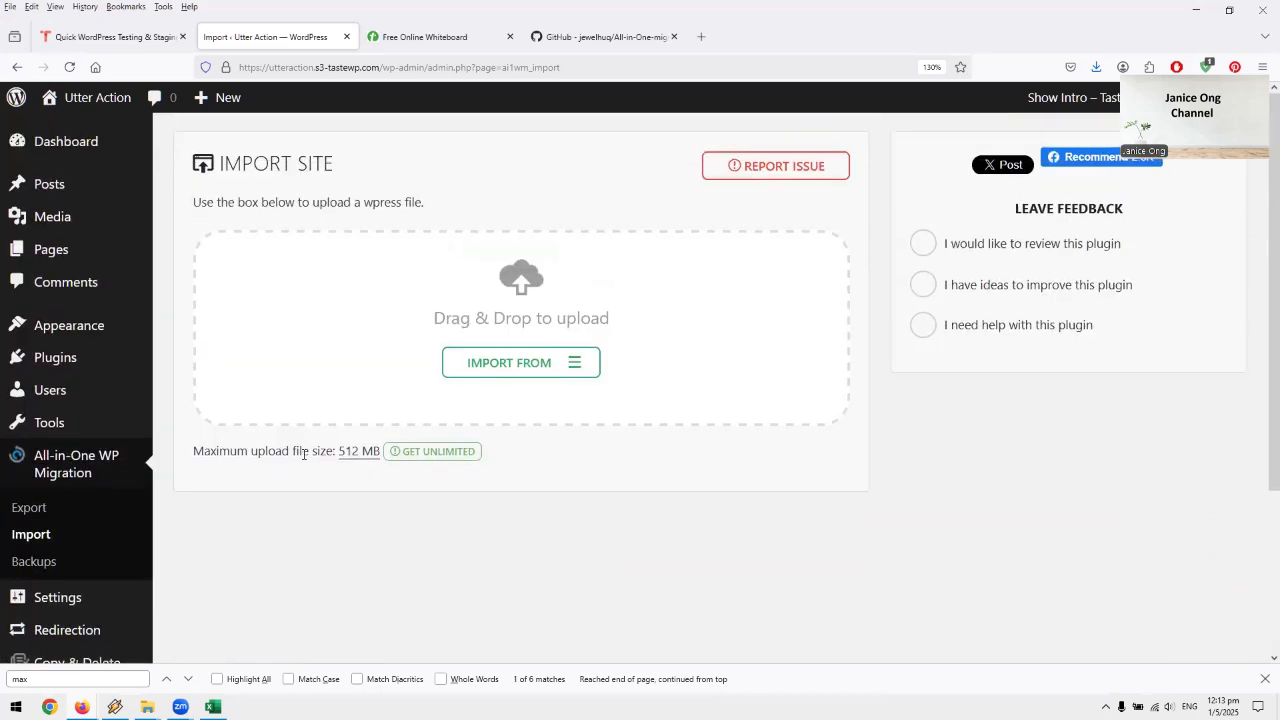
pyautogui.scroll(-3, 300, 548)
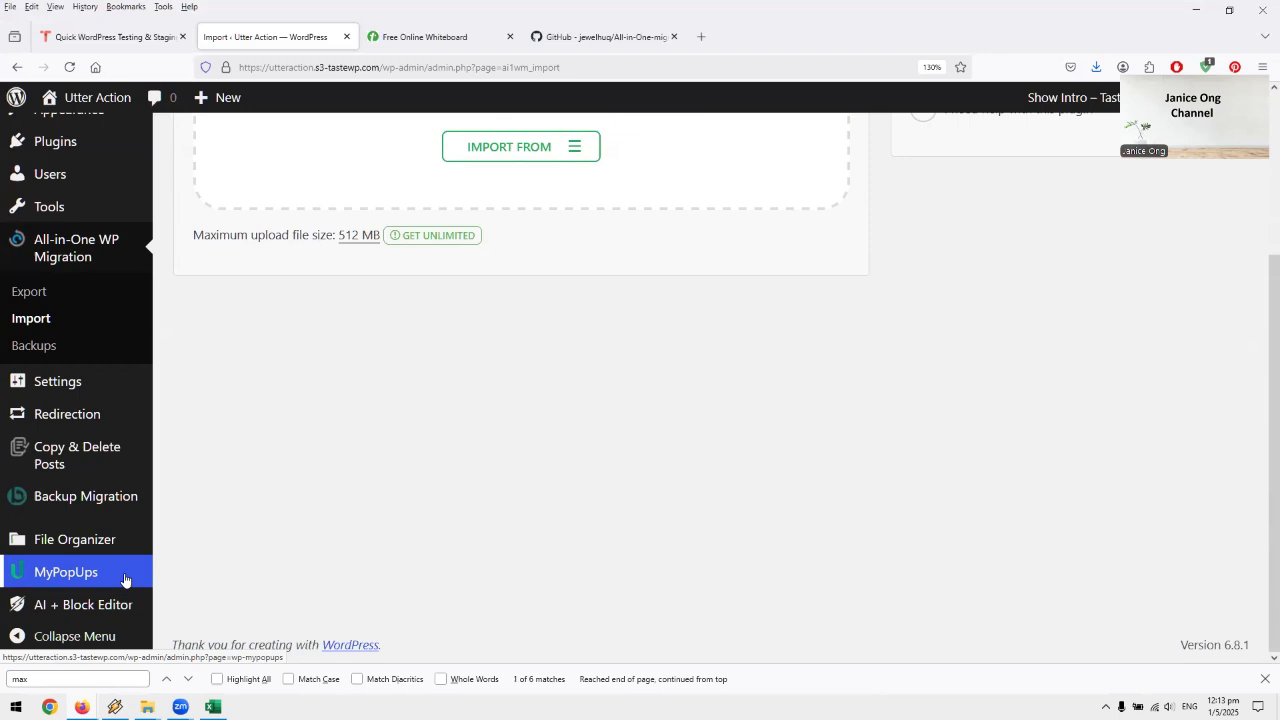
pyautogui.moveTo(75, 539)
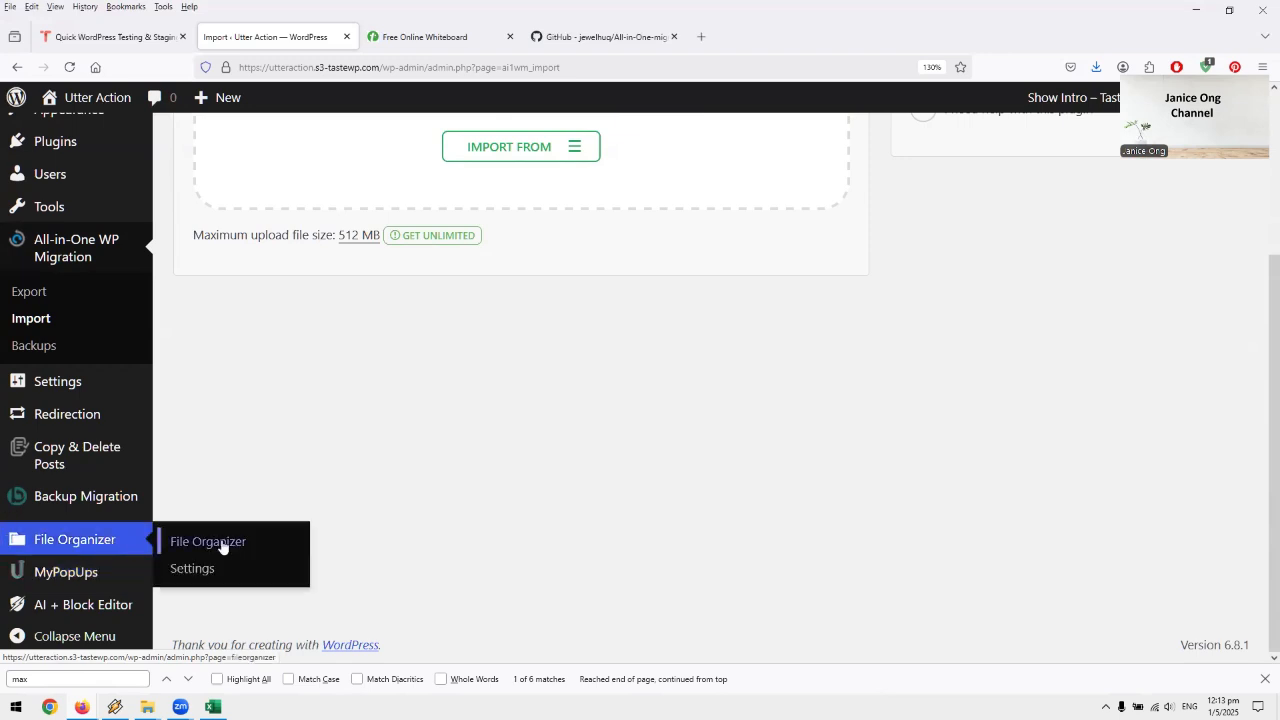
# - Reopen constants.php in File Organizer's Code Editor
pyautogui.click(222, 545)
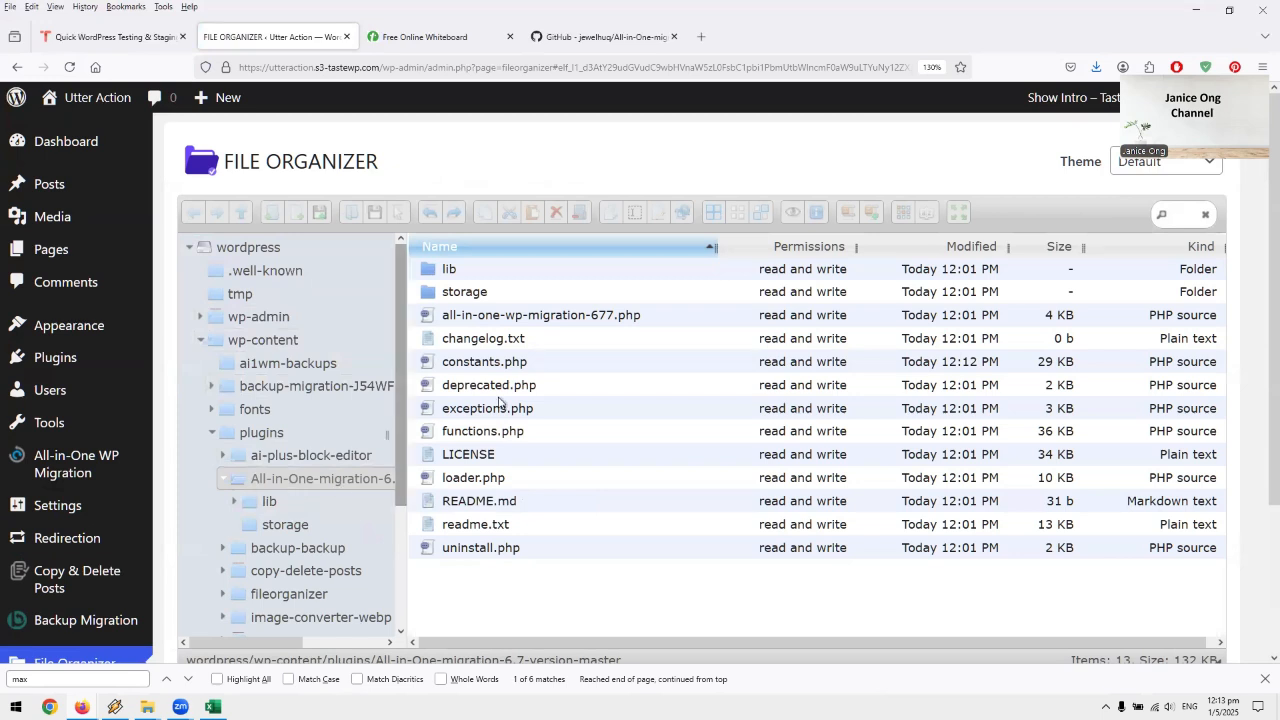
pyautogui.click(545, 361)
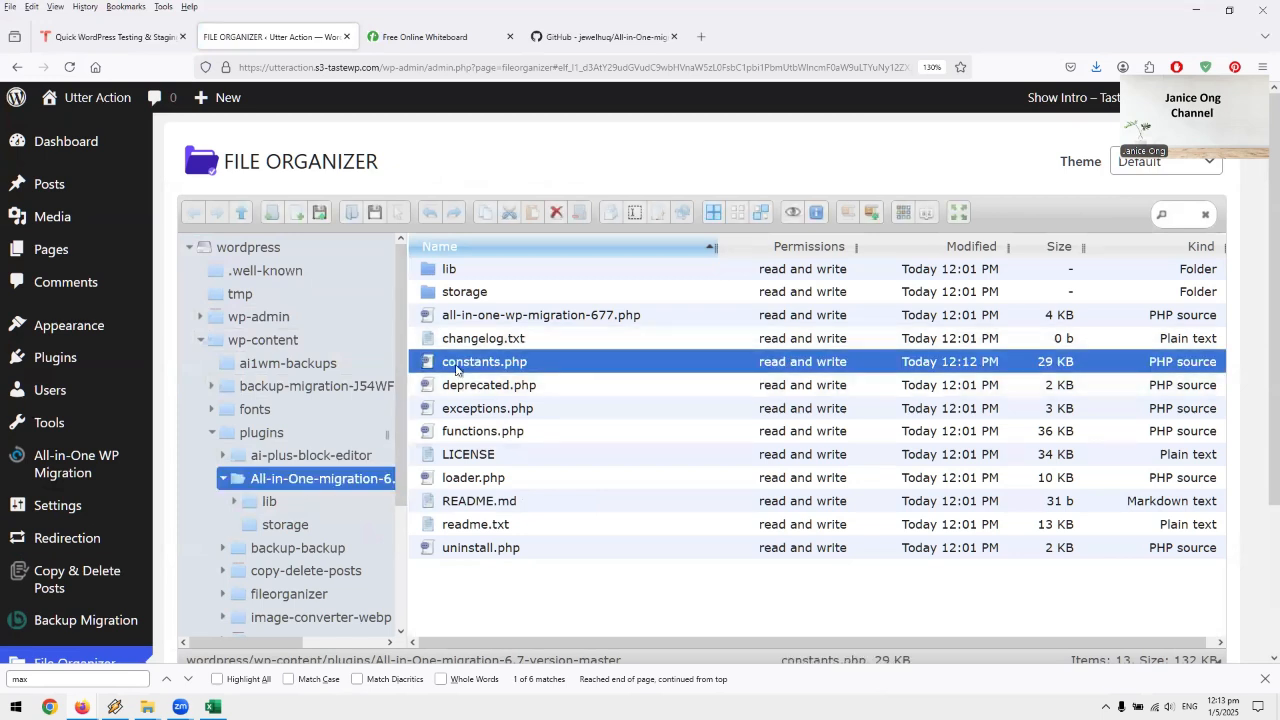
pyautogui.rightClick(552, 354)
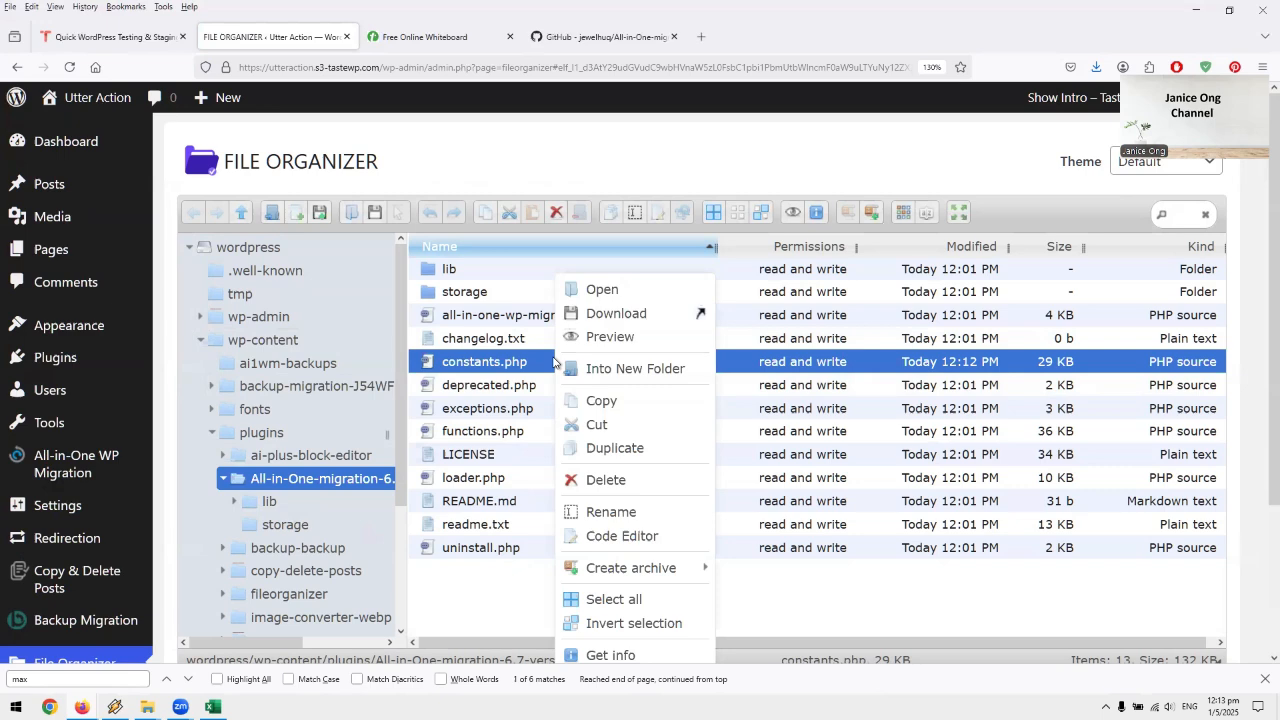
pyautogui.click(617, 537)
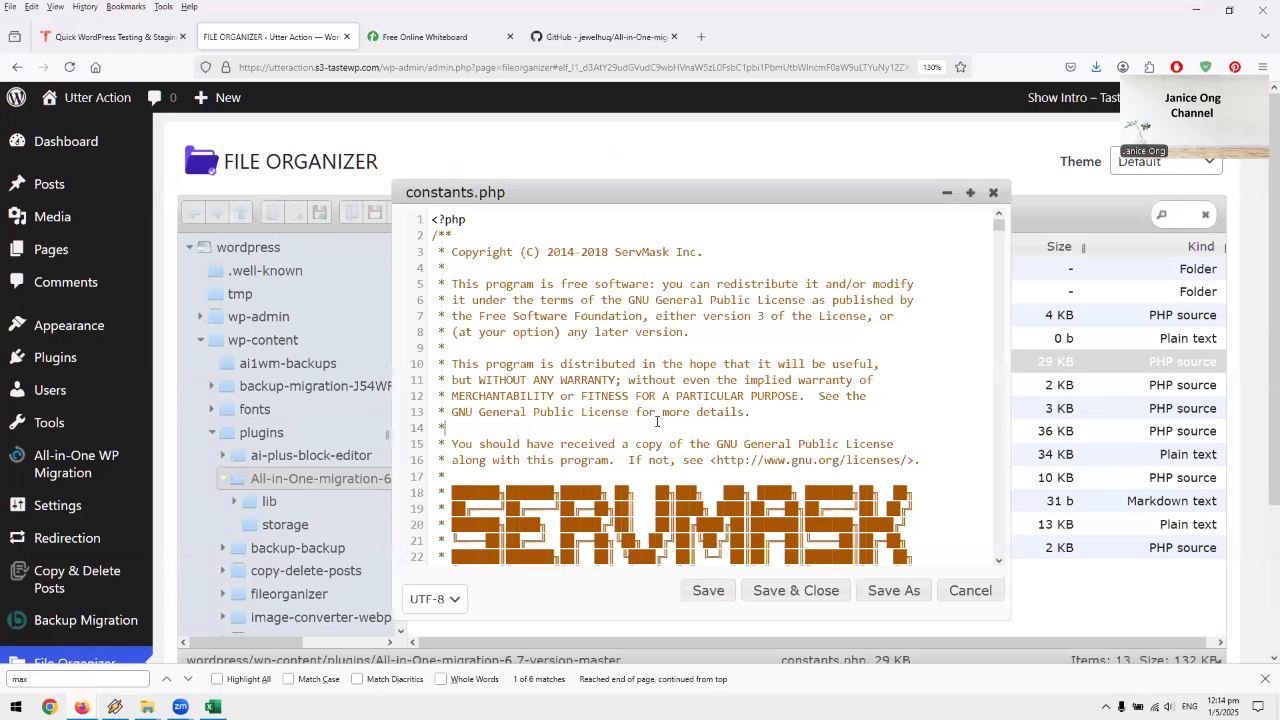
# - Restore '*1.2' after 28 on line 284 so AI1WM_MAX_FILE_SIZE is 2 << 28*1.2, then Save & Close
pyautogui.hotkey('ctrl', 'f')
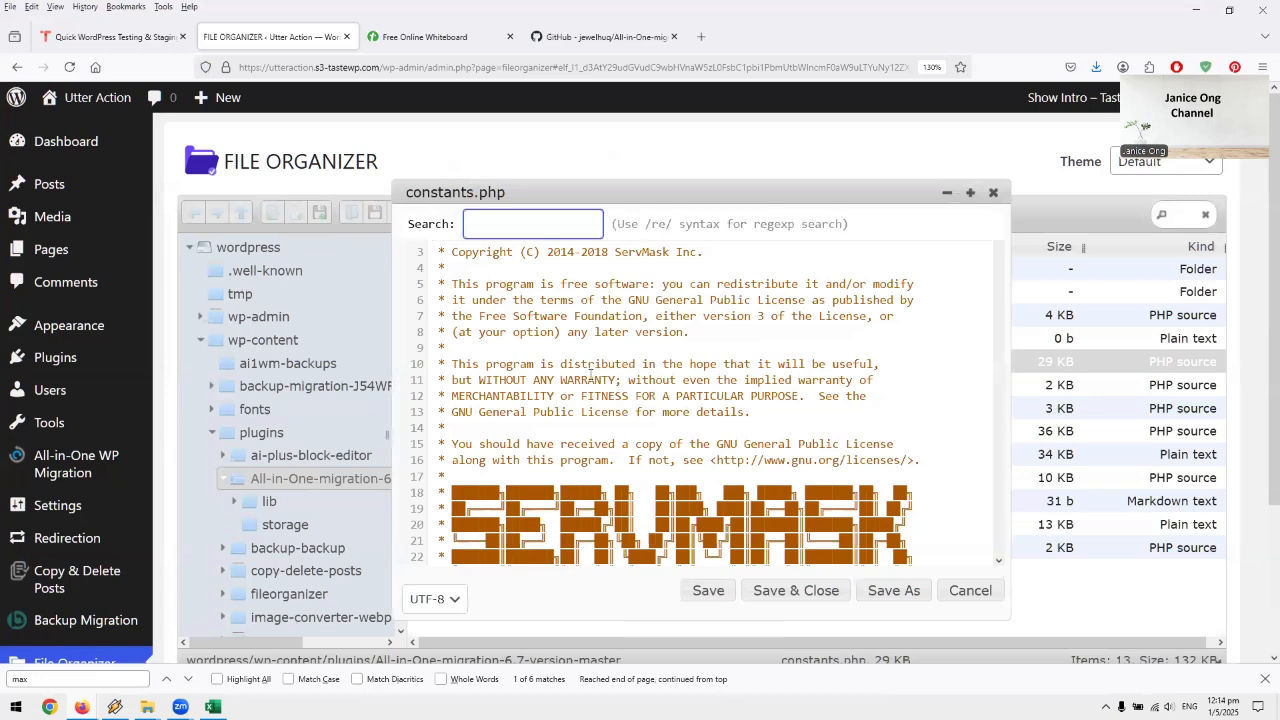
pyautogui.write('max')
pyautogui.press('Return')
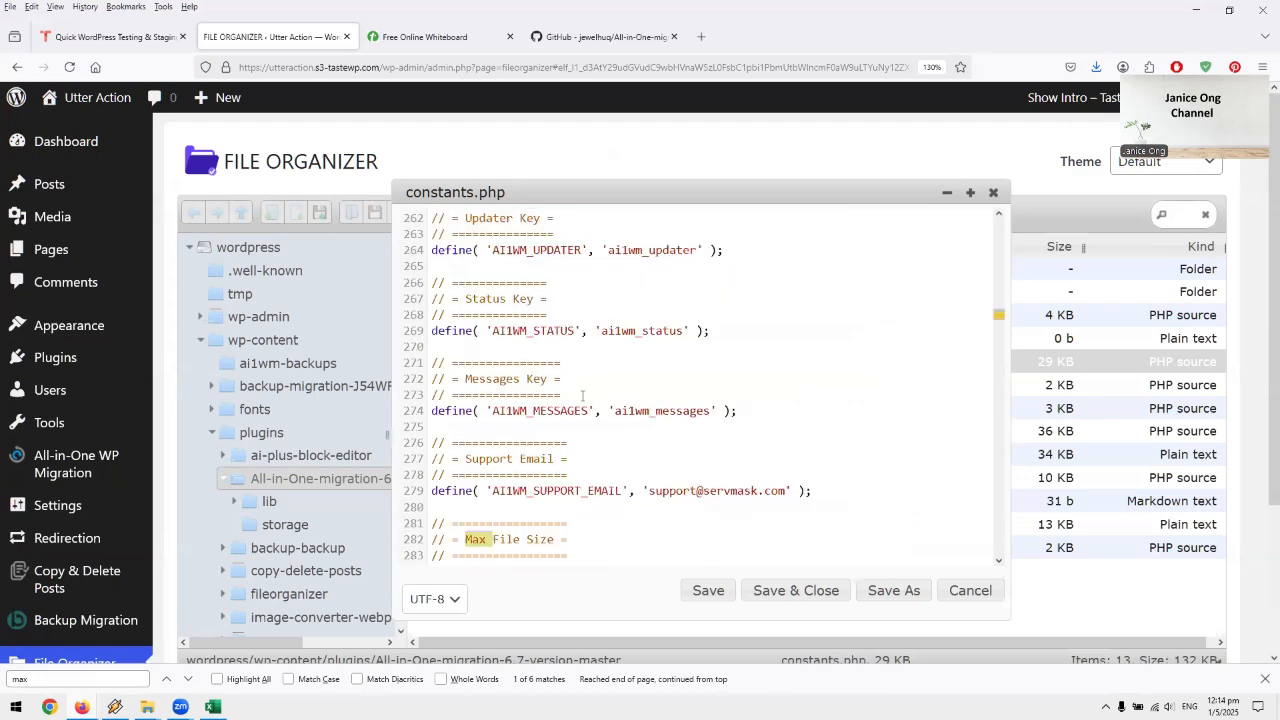
pyautogui.scroll(-4, 618, 452)
pyautogui.click(692, 394)
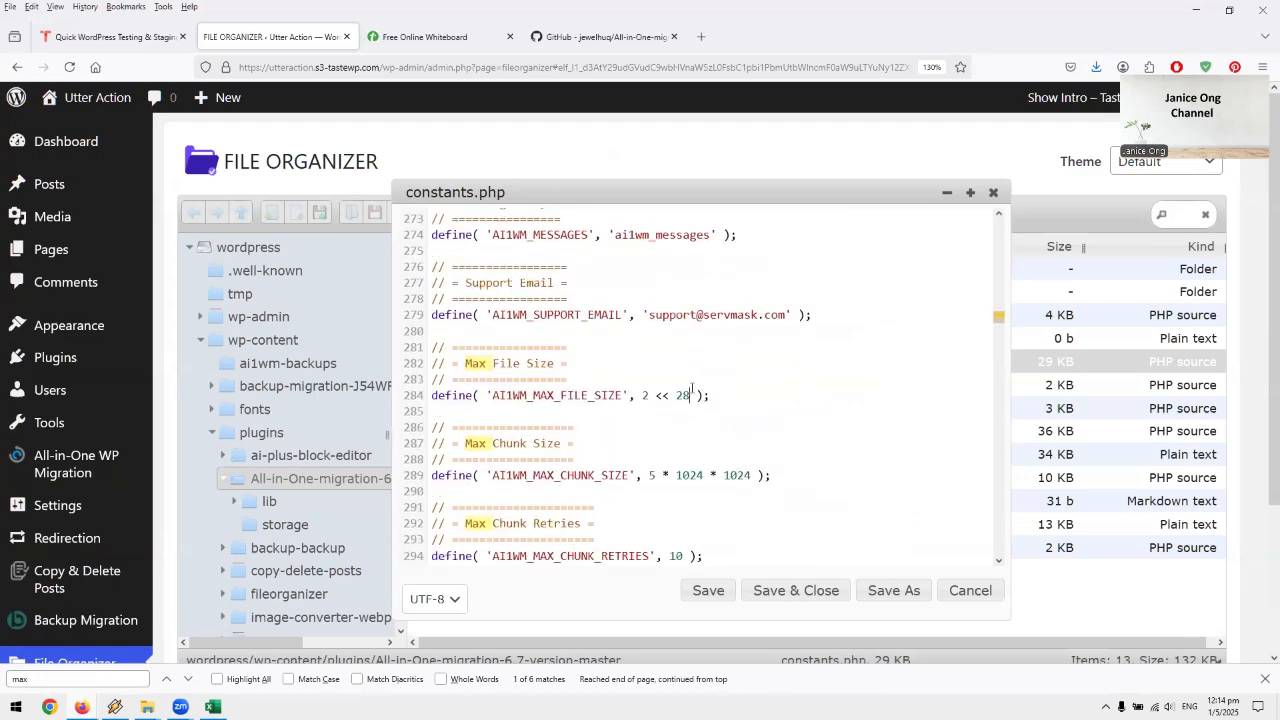
pyautogui.write('*')
pyautogui.write('1.2')
pyautogui.click(795, 590)
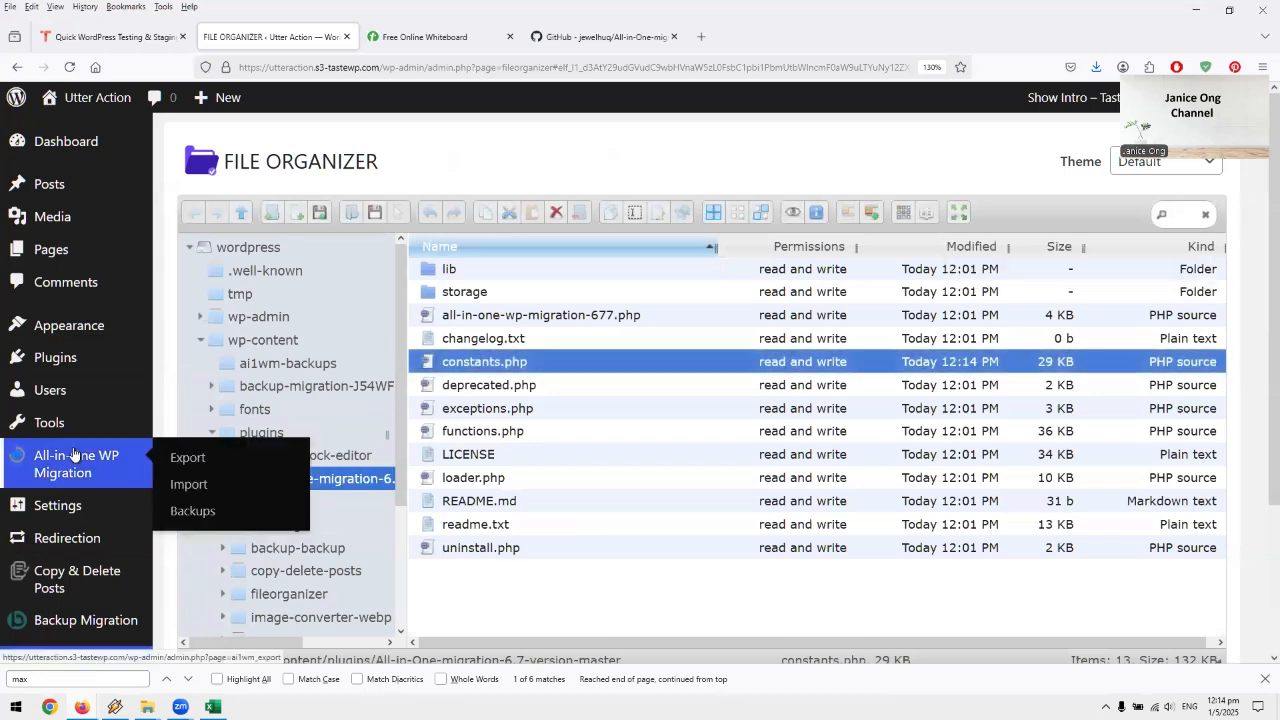
# - Go to the All-in-One WP Migration Import page, which now reports 16 GB
pyautogui.click(198, 488)
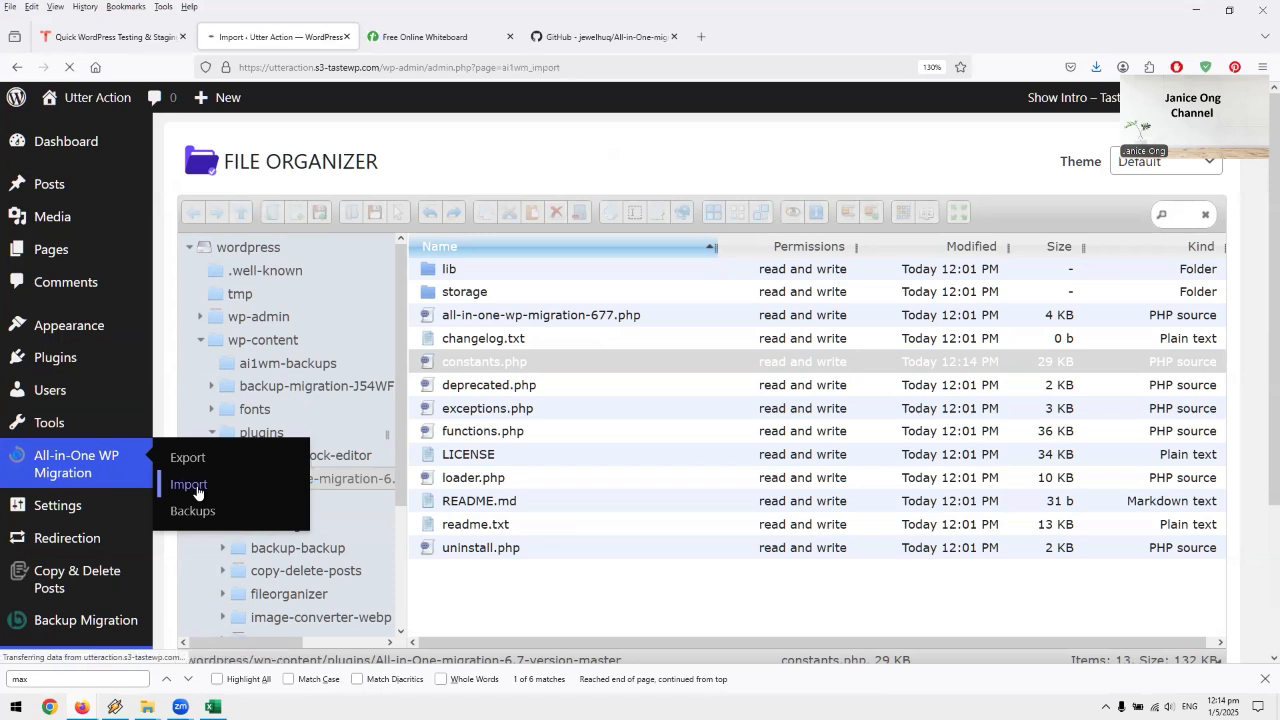